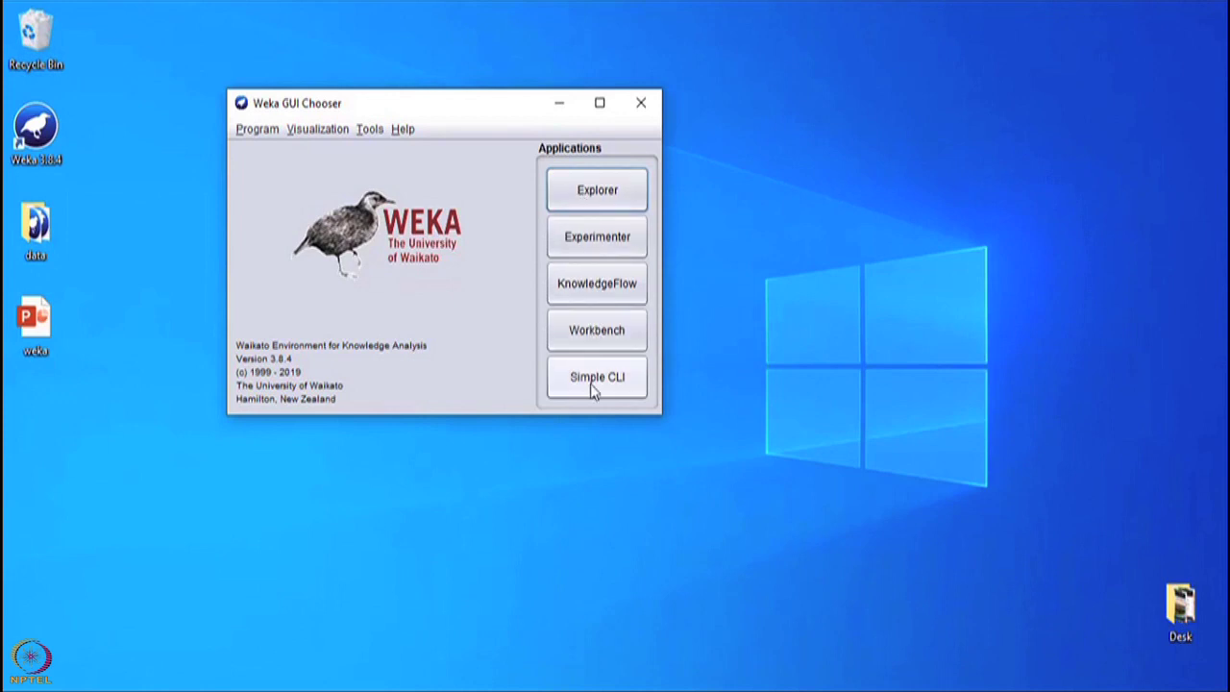
Step: Launch the Weka Explorer from the GUI Chooser and maximize its window
{"action": "mouse_move", "coordinate": [488, 233]}
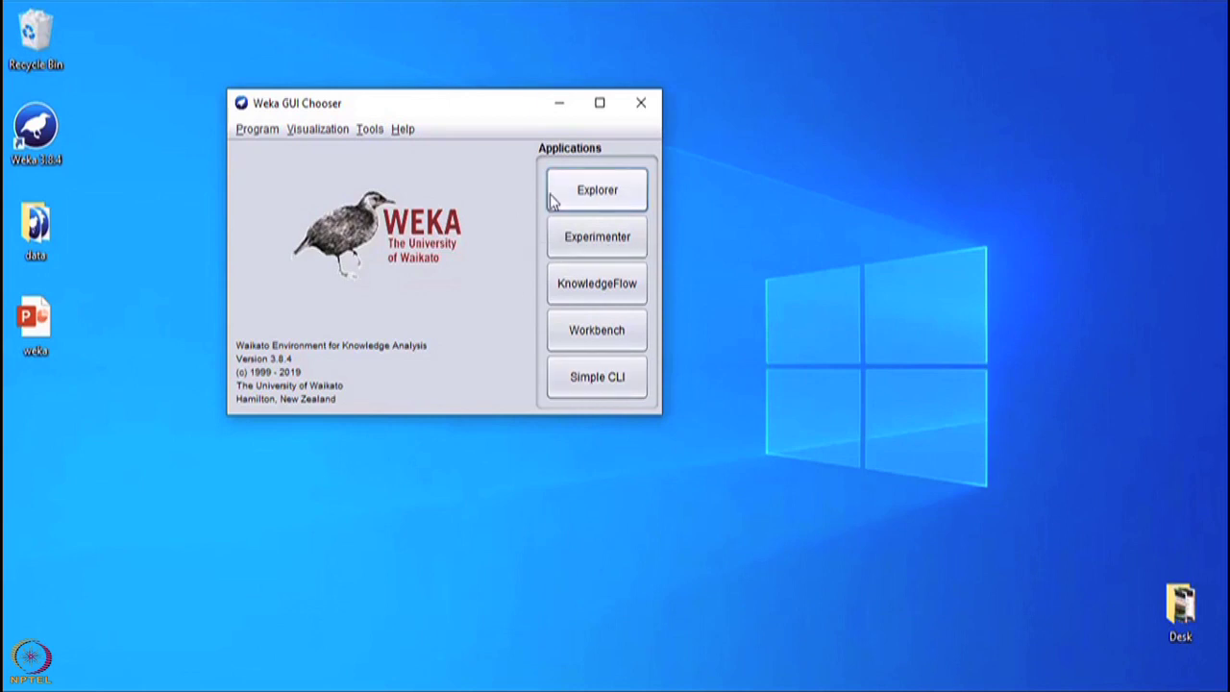
{"action": "left_click", "coordinate": [580, 193]}
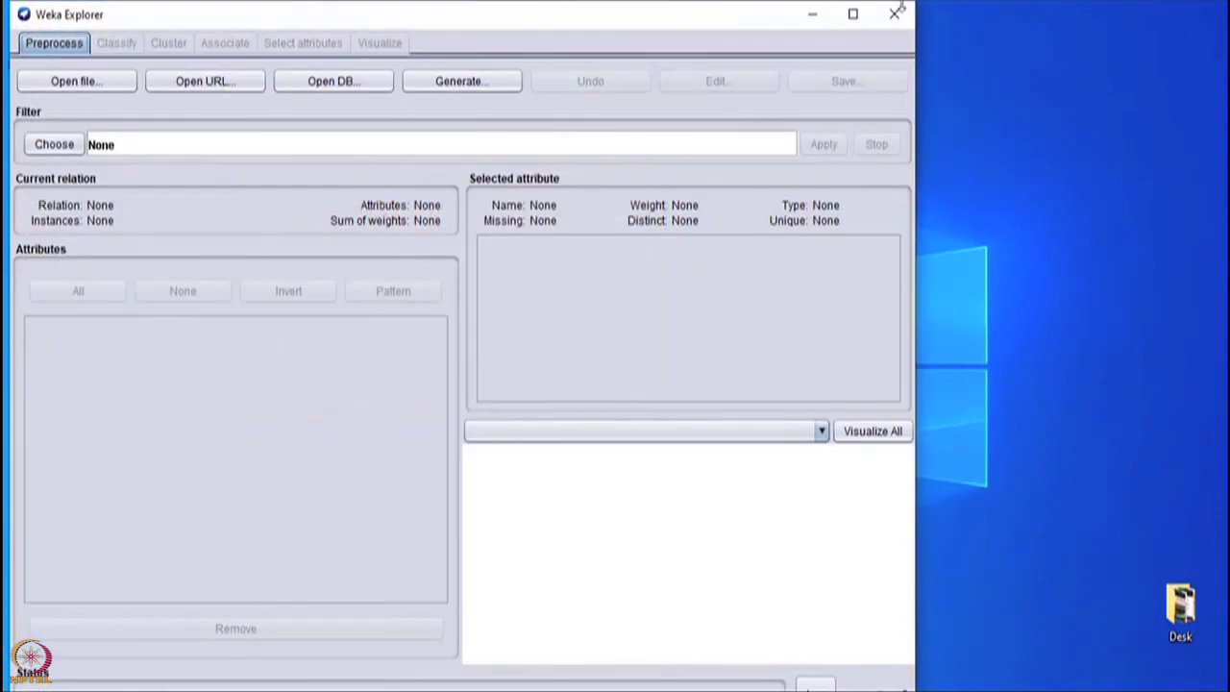
{"action": "left_click", "coordinate": [853, 17]}
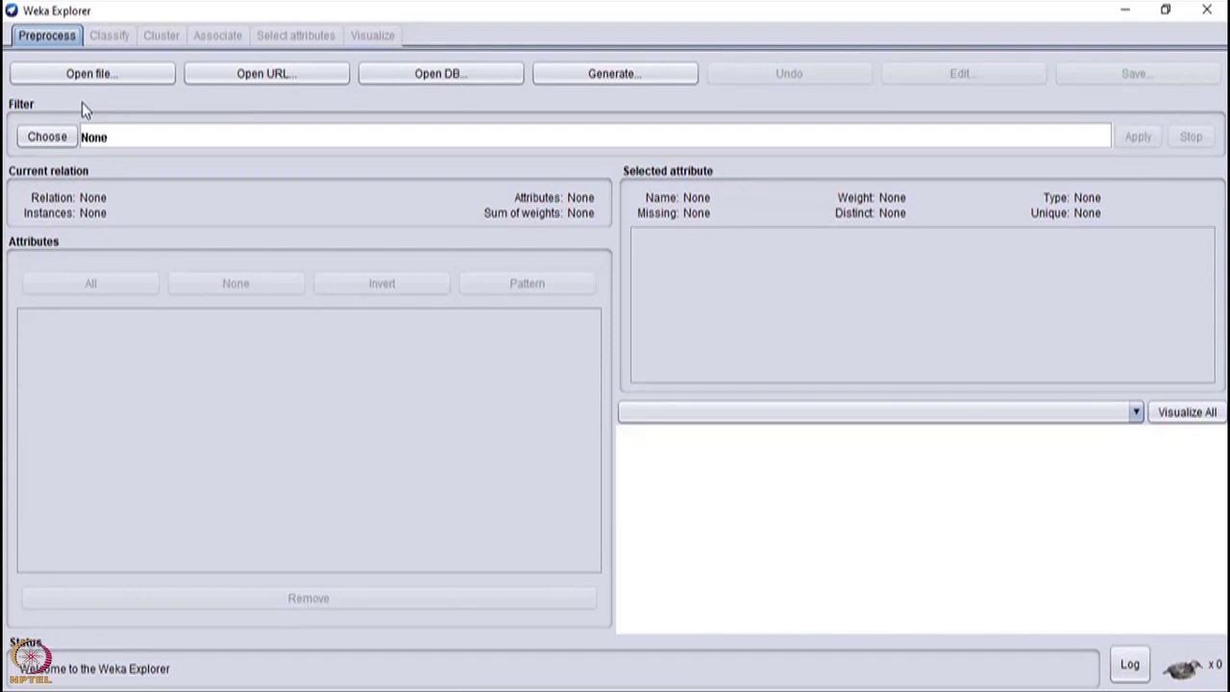
Step: In the Open dialog, browse to C:\Program Files\Weka-3-8-4\data to list the sample .arff files
{"action": "left_click", "coordinate": [131, 84]}
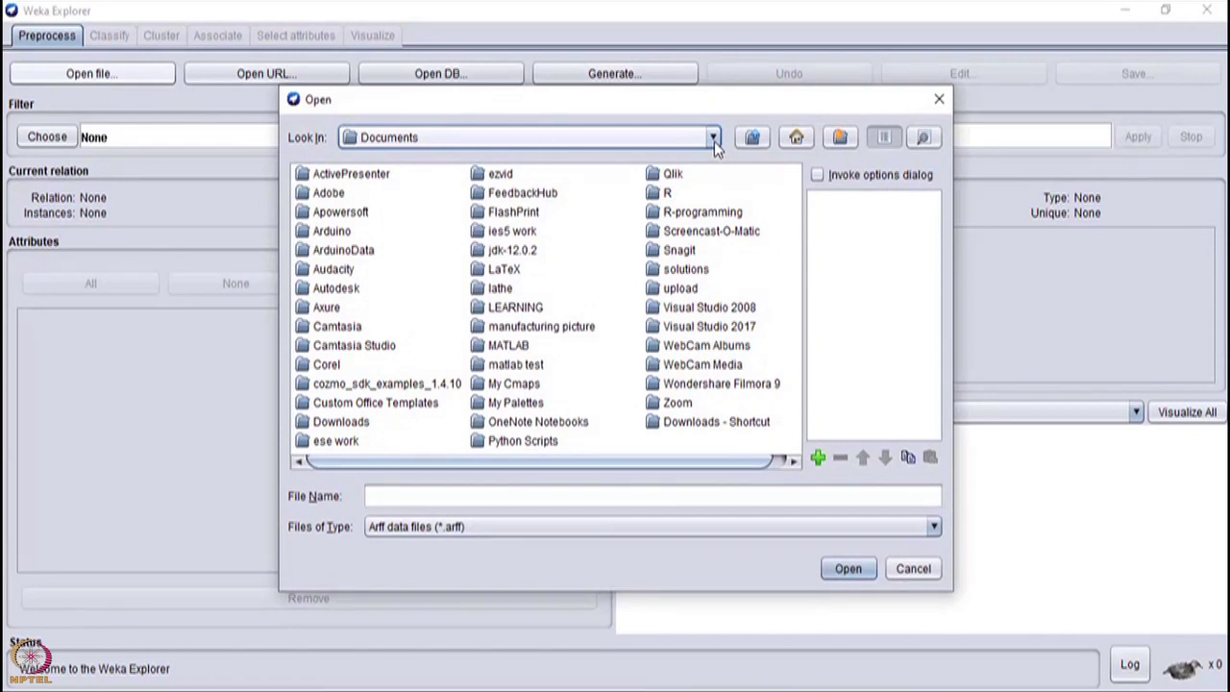
{"action": "left_click", "coordinate": [714, 140]}
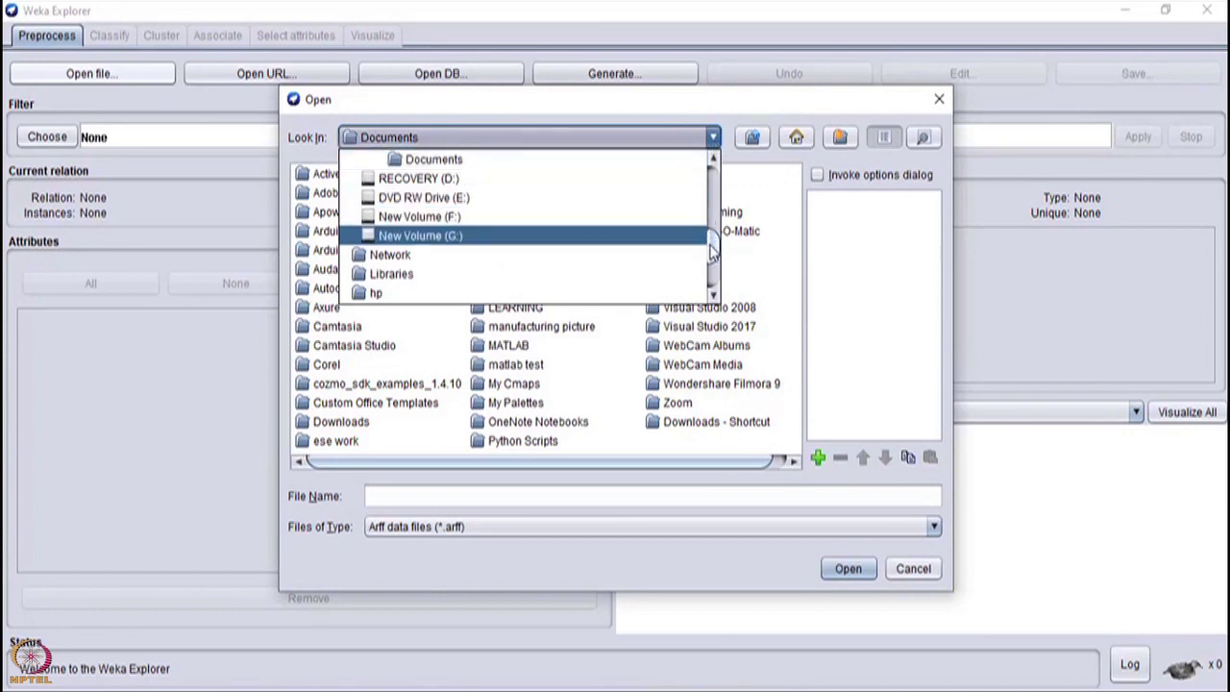
{"action": "scroll", "coordinate": [712, 252], "scroll_direction": "up", "scroll_amount": 2}
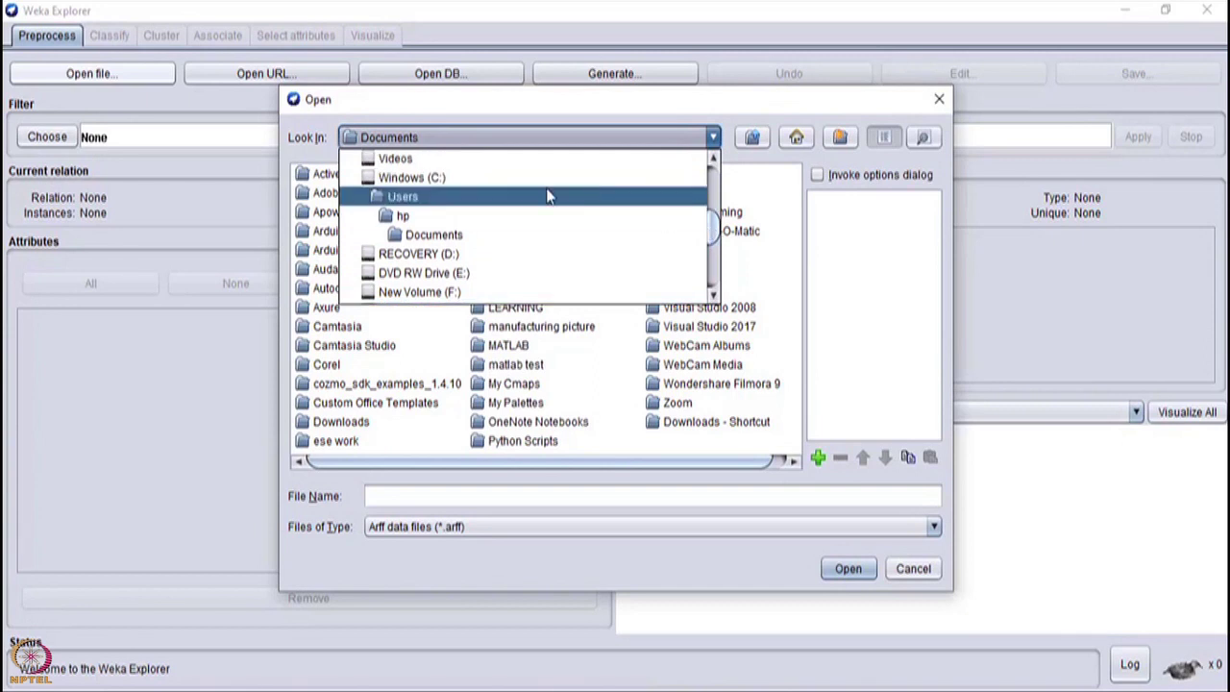
{"action": "left_click", "coordinate": [452, 181]}
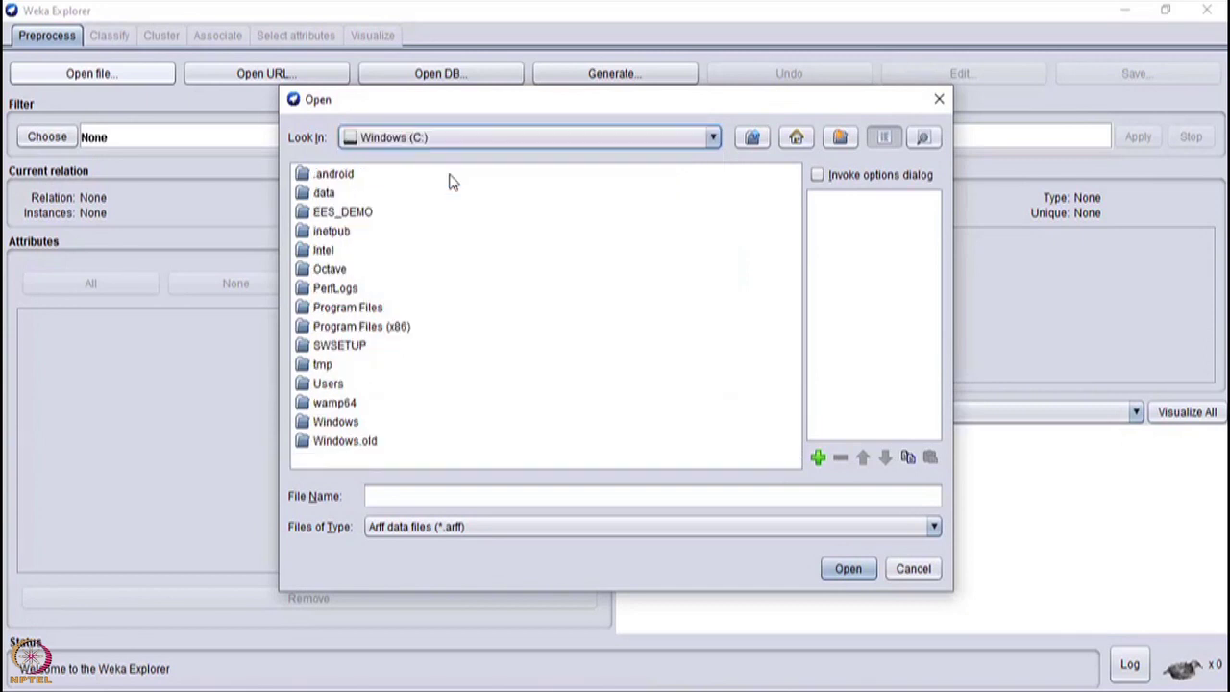
{"action": "left_click", "coordinate": [365, 312]}
{"action": "double_click", "coordinate": [365, 312]}
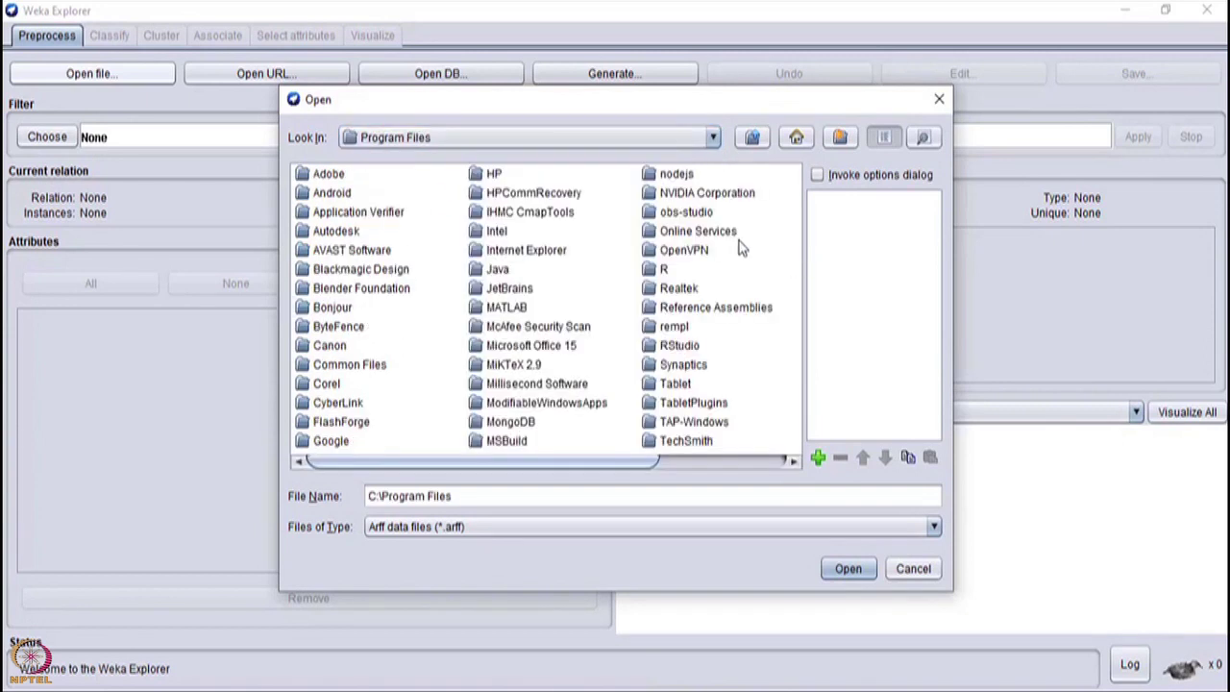
{"action": "scroll", "coordinate": [708, 235], "scroll_direction": "right", "scroll_amount": 2}
{"action": "left_click", "coordinate": [706, 233]}
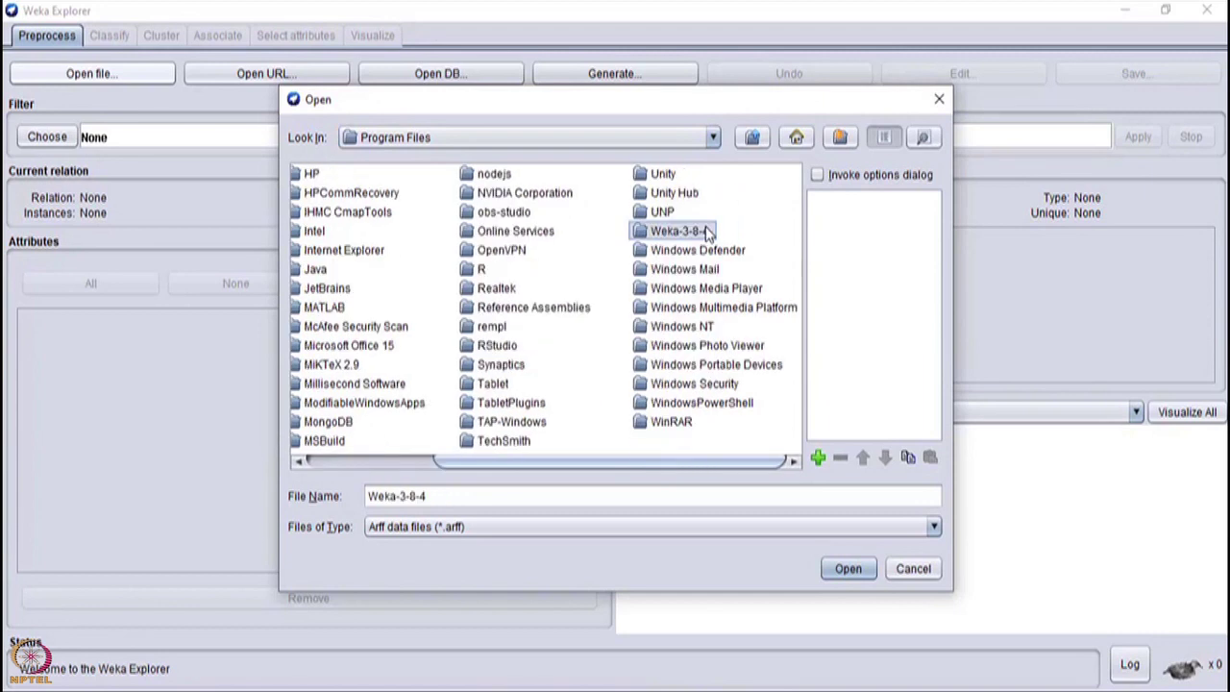
{"action": "double_click", "coordinate": [706, 232]}
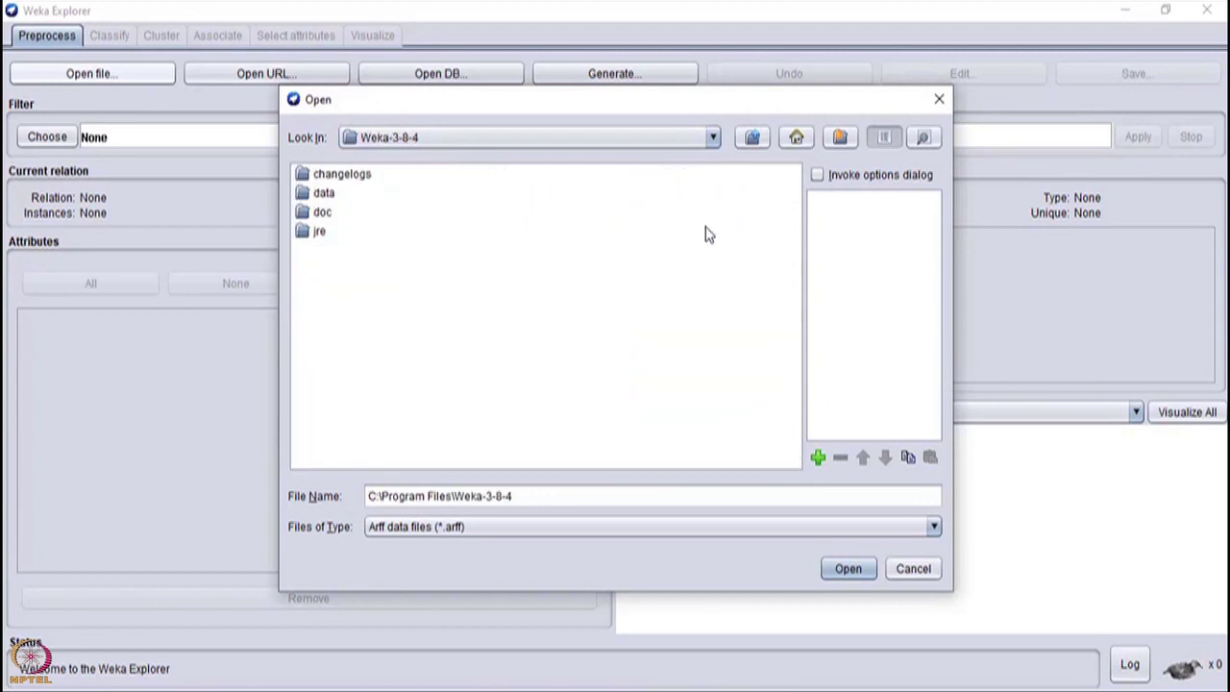
{"action": "left_click", "coordinate": [317, 193]}
{"action": "double_click", "coordinate": [317, 193]}
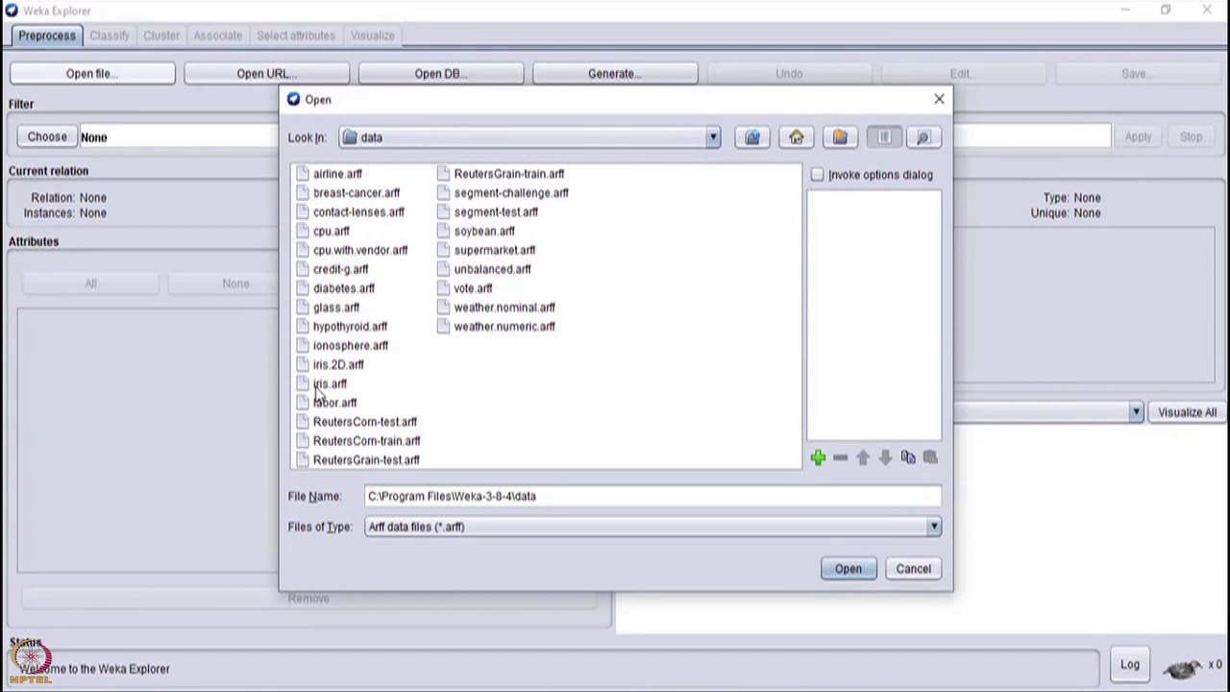
Step: Load iris.arff and review the class, petalwidth, petallength, sepalwidth and sepallength statistics
{"action": "left_click", "coordinate": [308, 389]}
{"action": "double_click", "coordinate": [308, 389]}
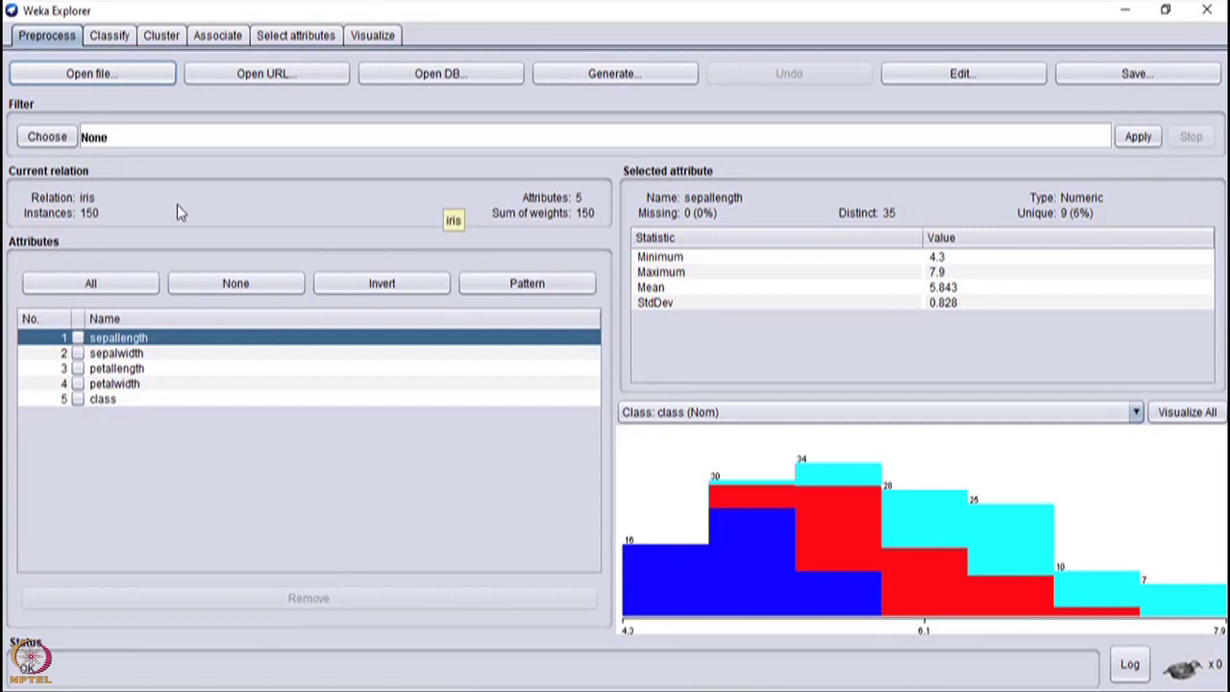
{"action": "left_click", "coordinate": [107, 402]}
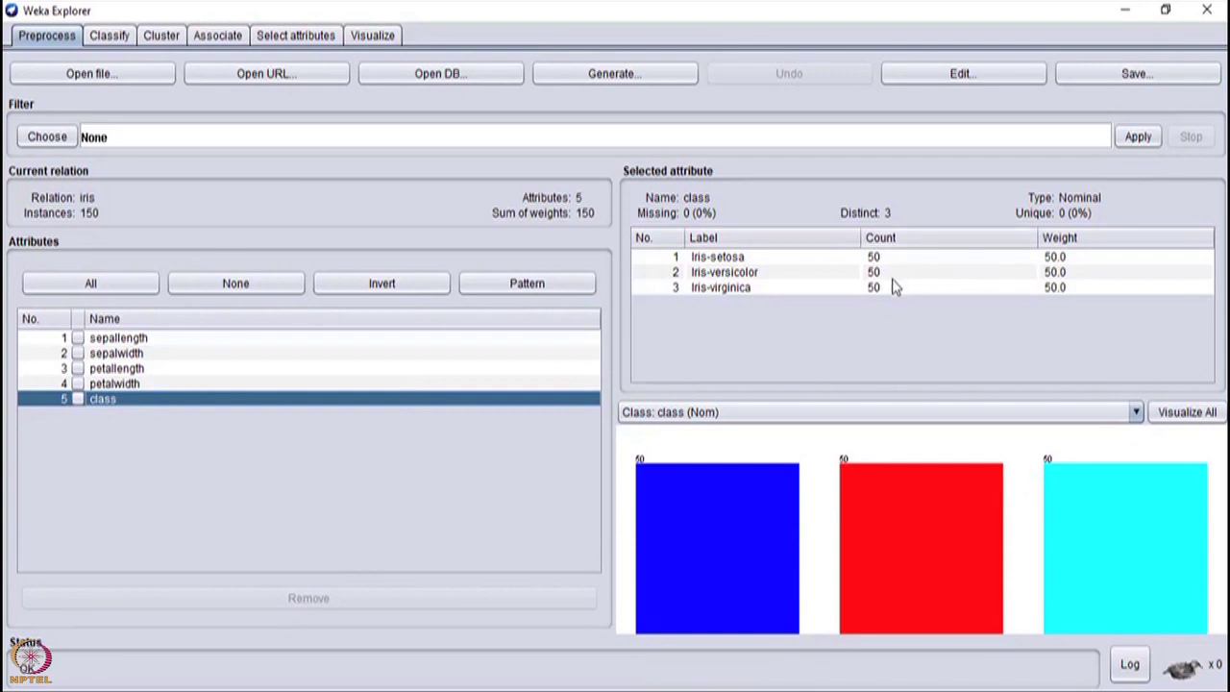
{"action": "left_click", "coordinate": [120, 387]}
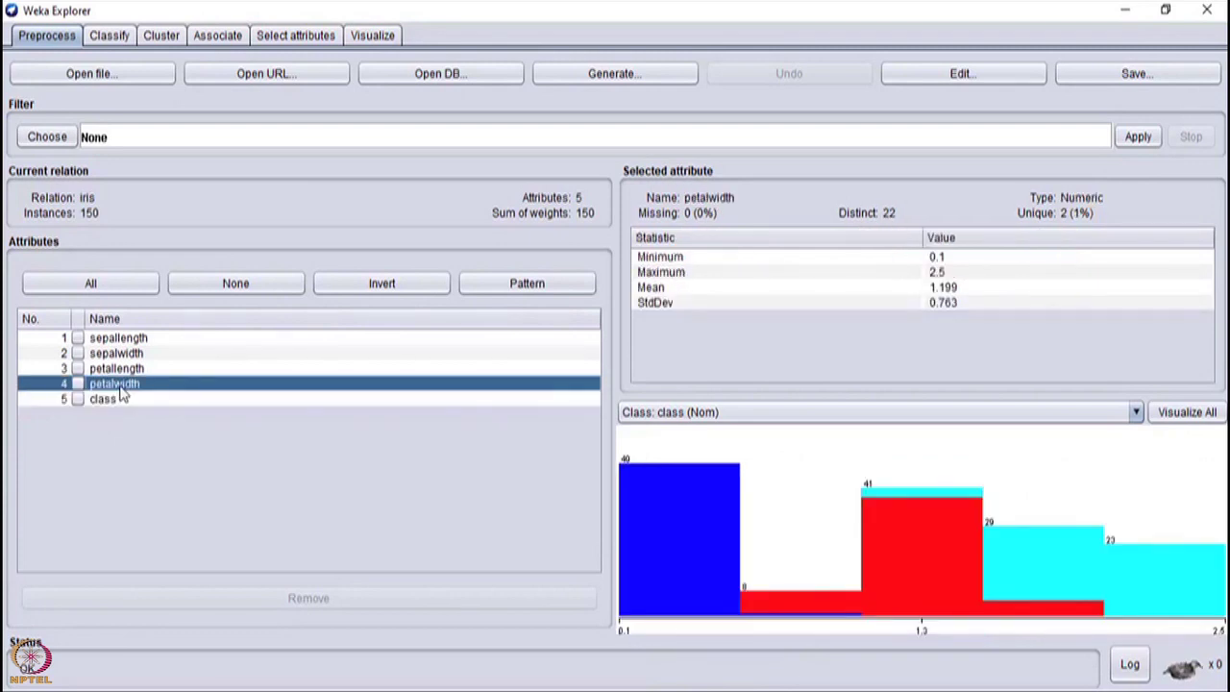
{"action": "key", "text": "Up"}
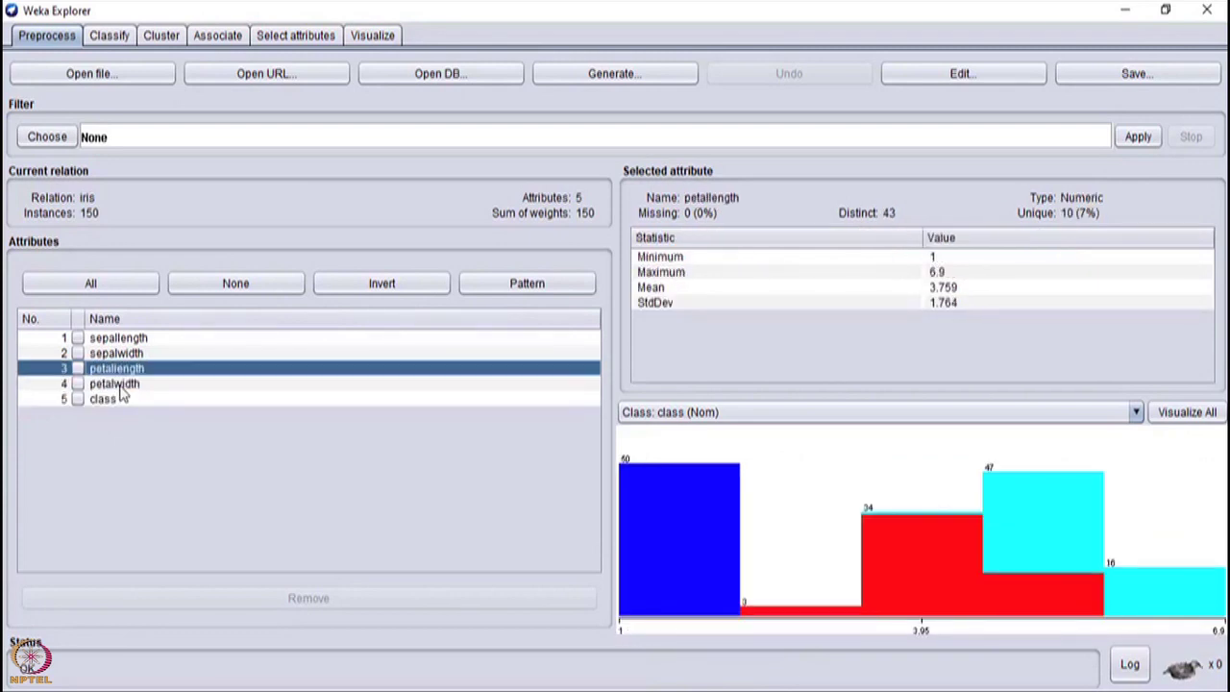
{"action": "key", "text": "Up"}
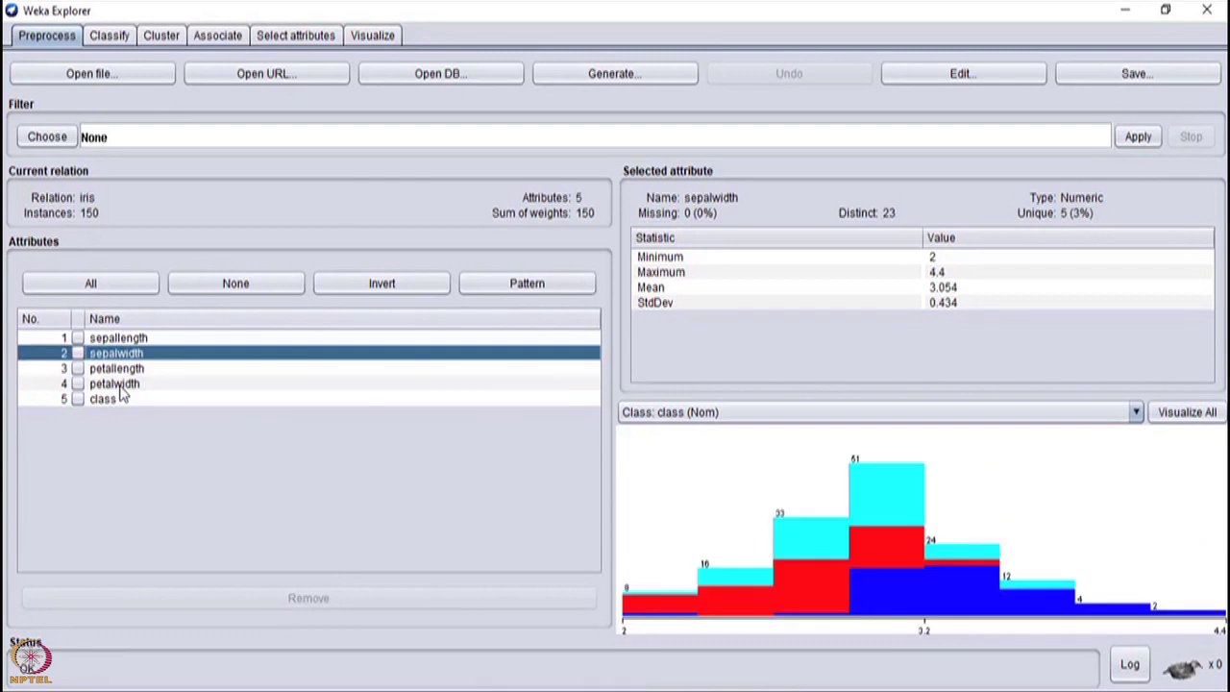
{"action": "key", "text": "Up"}
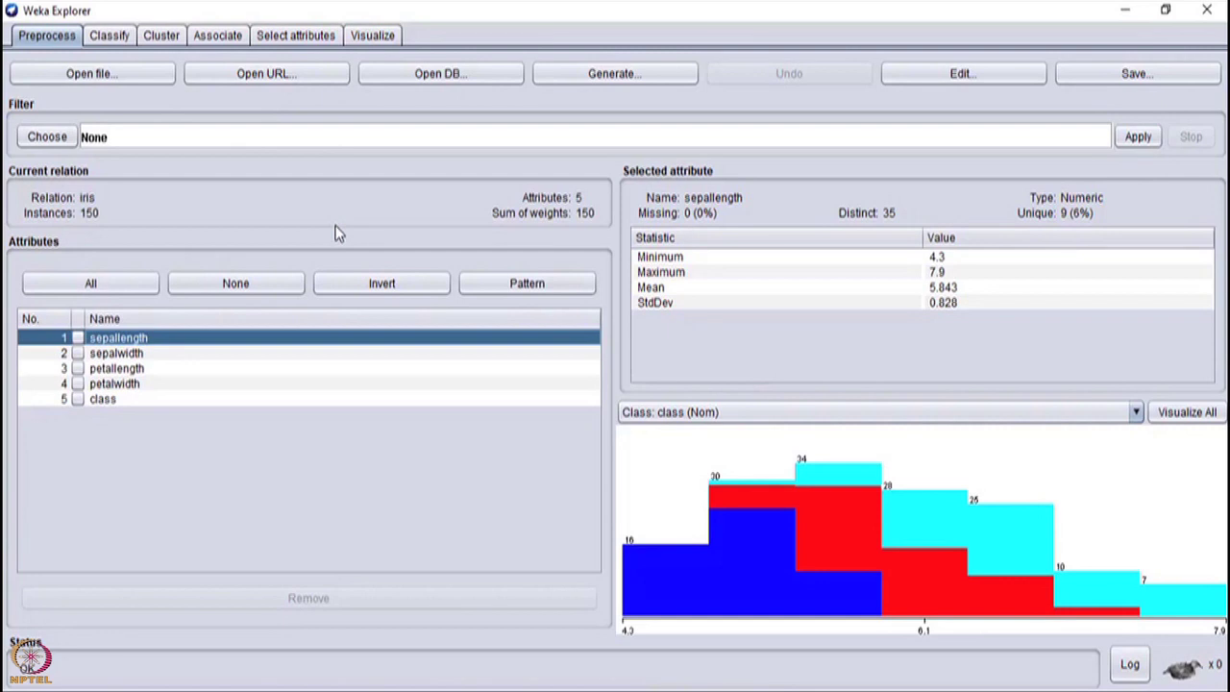
Step: Redraw the iris plot matrix at plot size 185 and open the sepallength-versus-class plot
{"action": "left_click", "coordinate": [371, 37]}
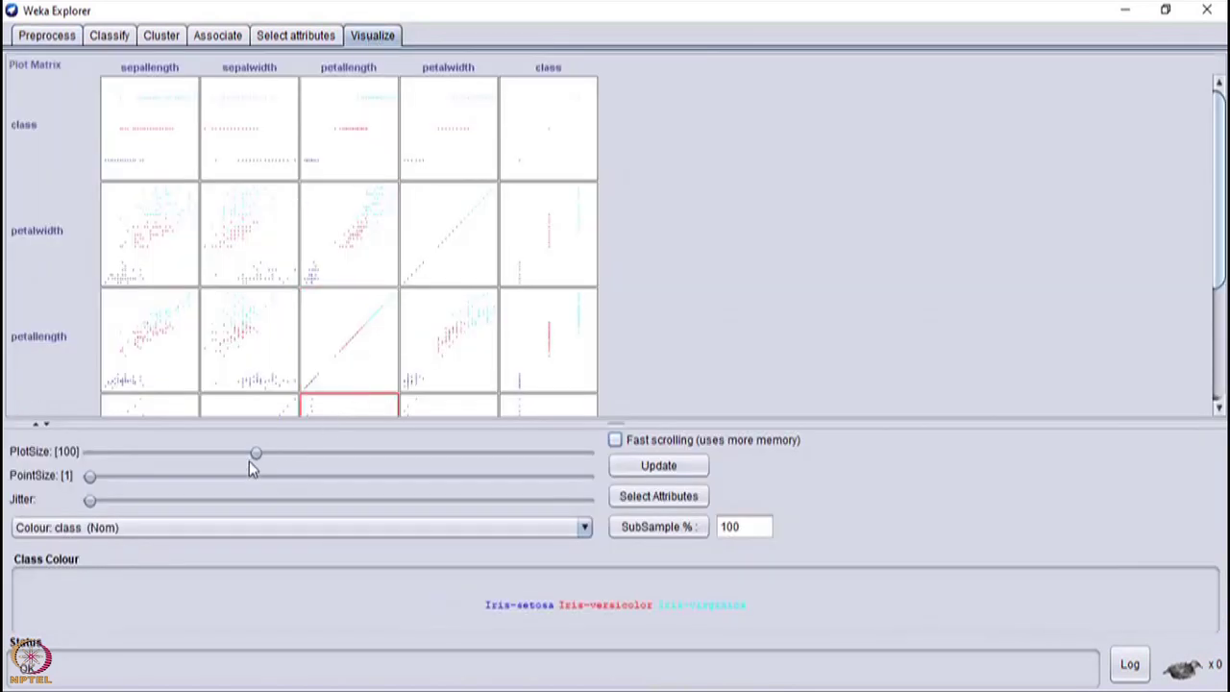
{"action": "left_click_drag", "start_coordinate": [254, 460], "coordinate": [535, 490]}
{"action": "left_click", "coordinate": [659, 465]}
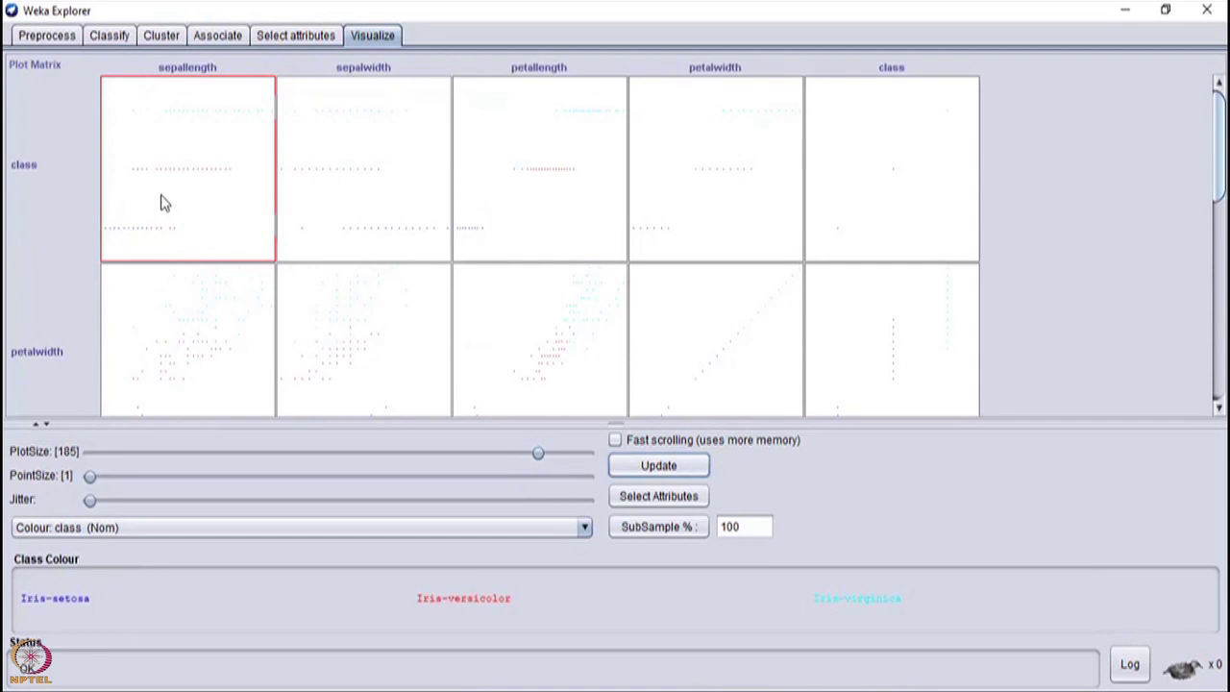
{"action": "left_click", "coordinate": [160, 202]}
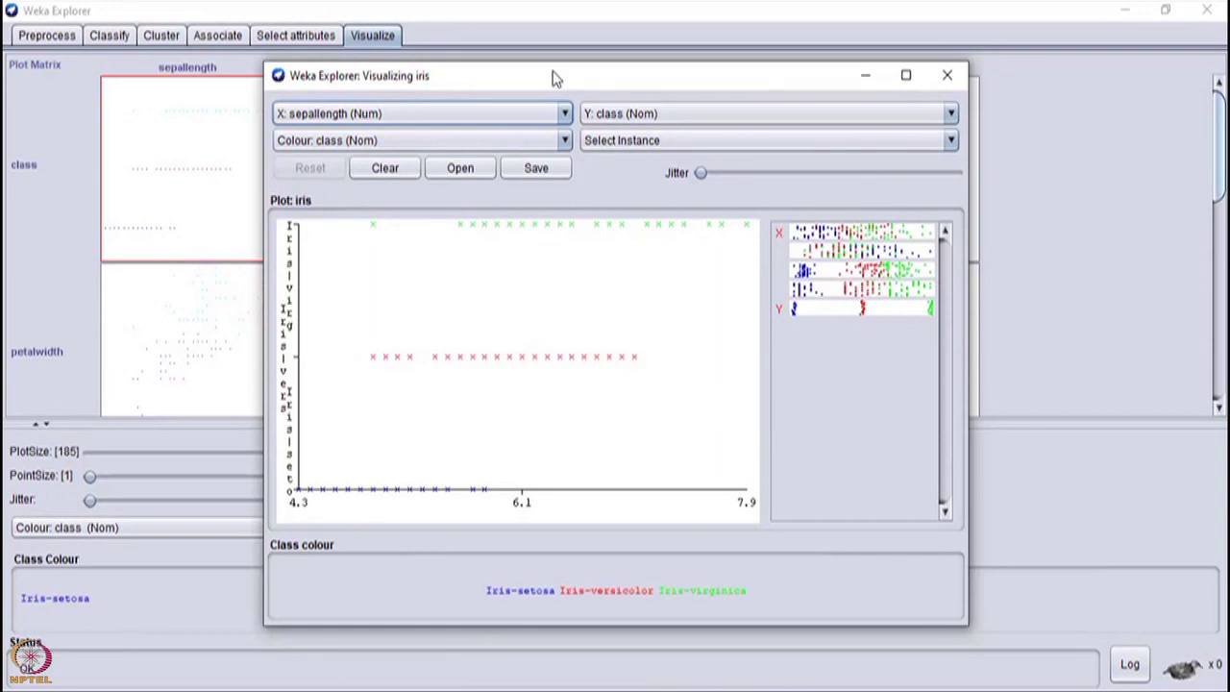
Step: Plot petallength on the Y axis against petalwidth on the X axis
{"action": "left_click", "coordinate": [565, 113]}
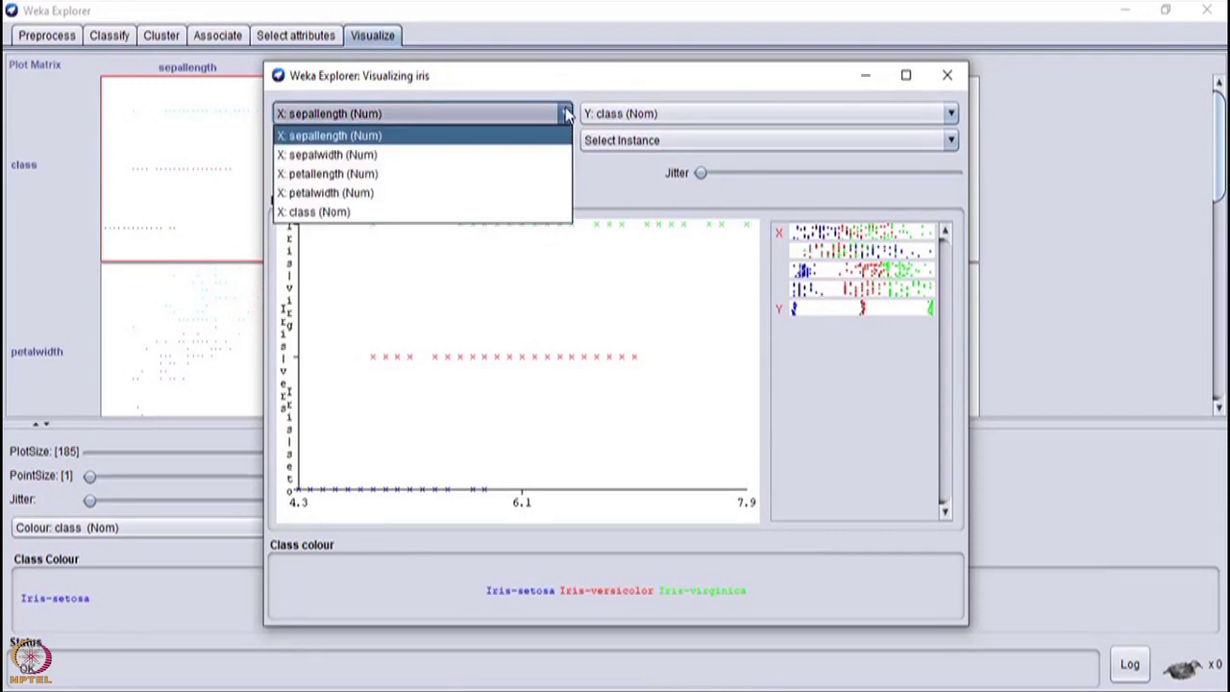
{"action": "left_click", "coordinate": [419, 198]}
{"action": "left_click", "coordinate": [741, 117]}
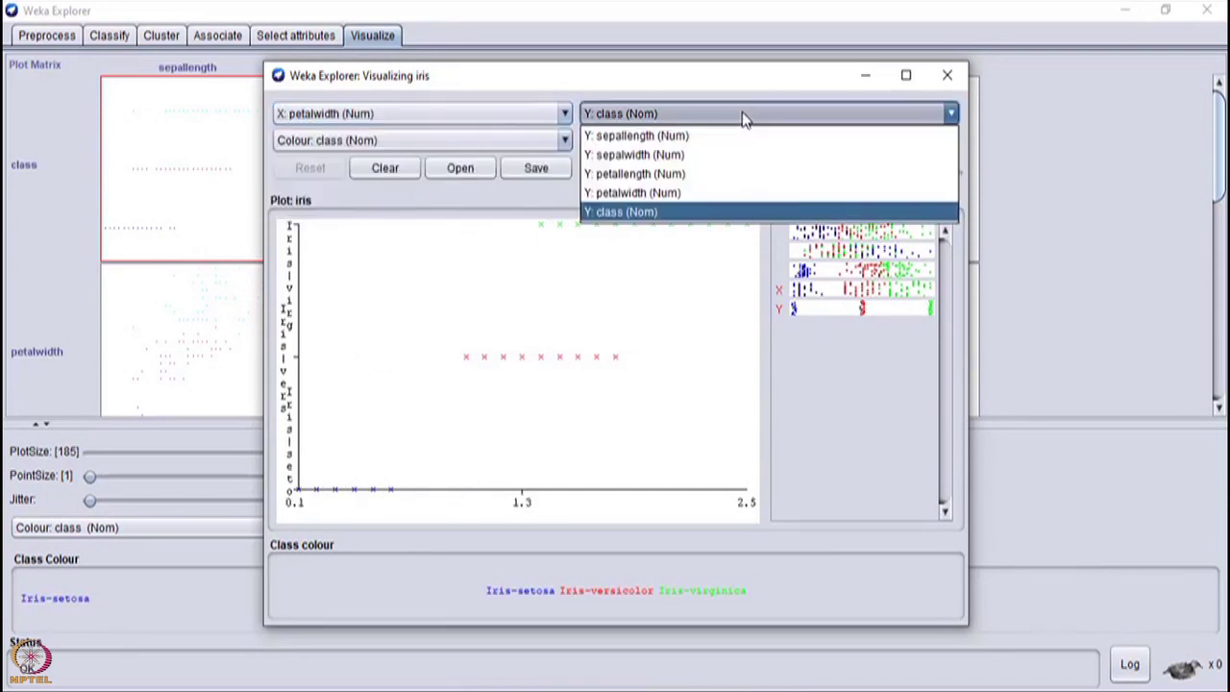
{"action": "left_click", "coordinate": [711, 174]}
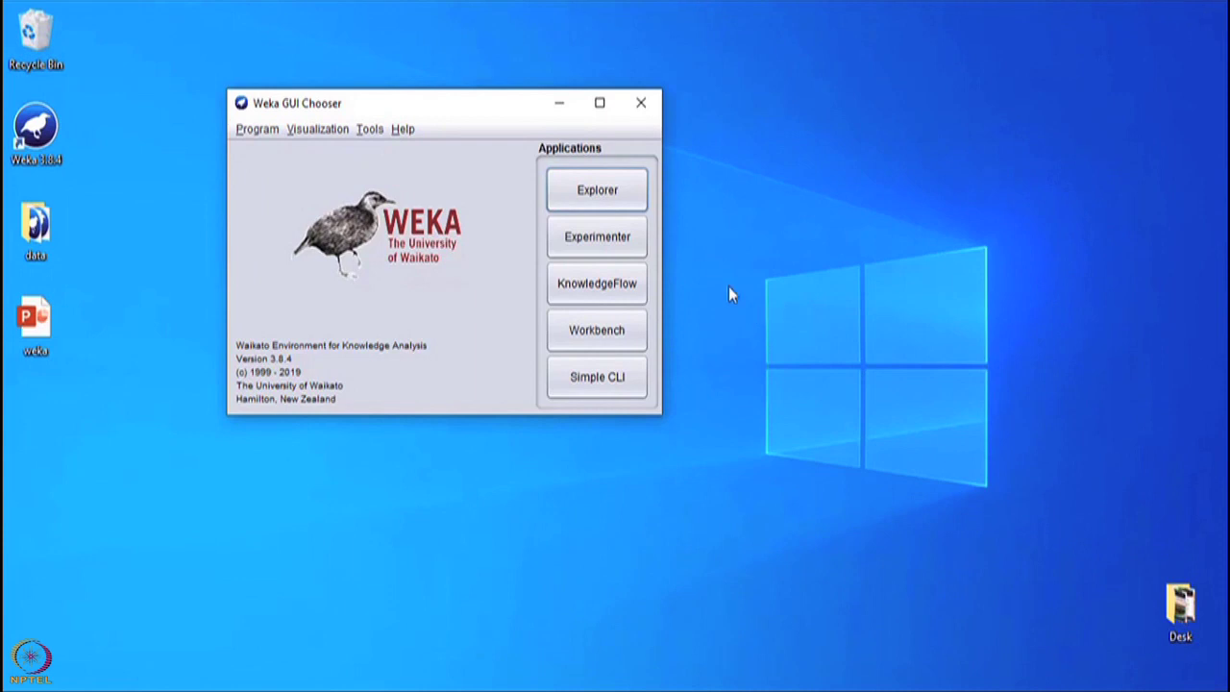
Step: In a new Explorer, load iris.arff from C:\Program Files\Weka-3-8-4\data
{"action": "left_click", "coordinate": [602, 191]}
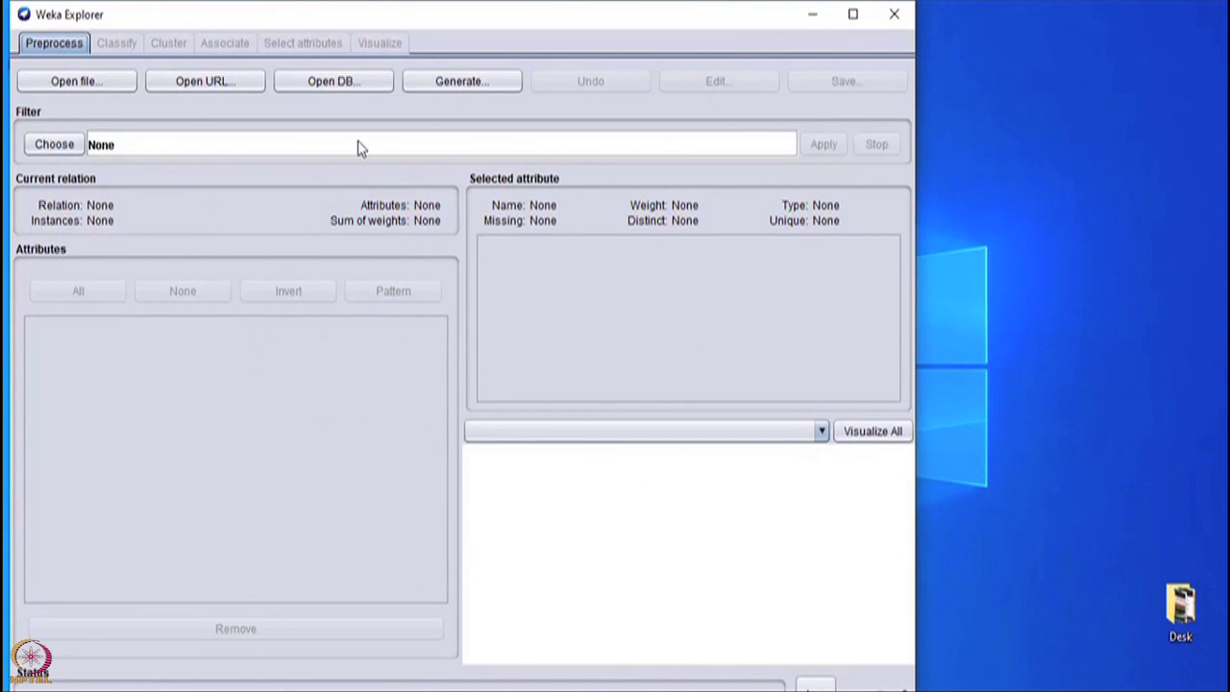
{"action": "left_click", "coordinate": [81, 87]}
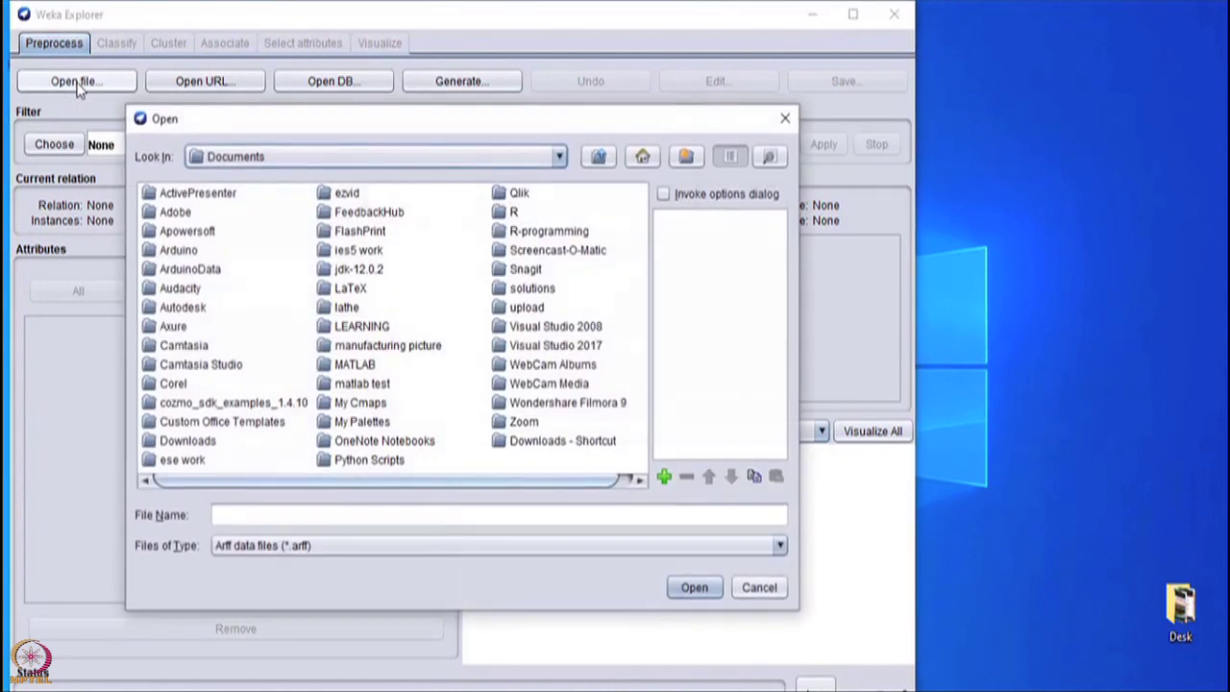
{"action": "left_click", "coordinate": [558, 159]}
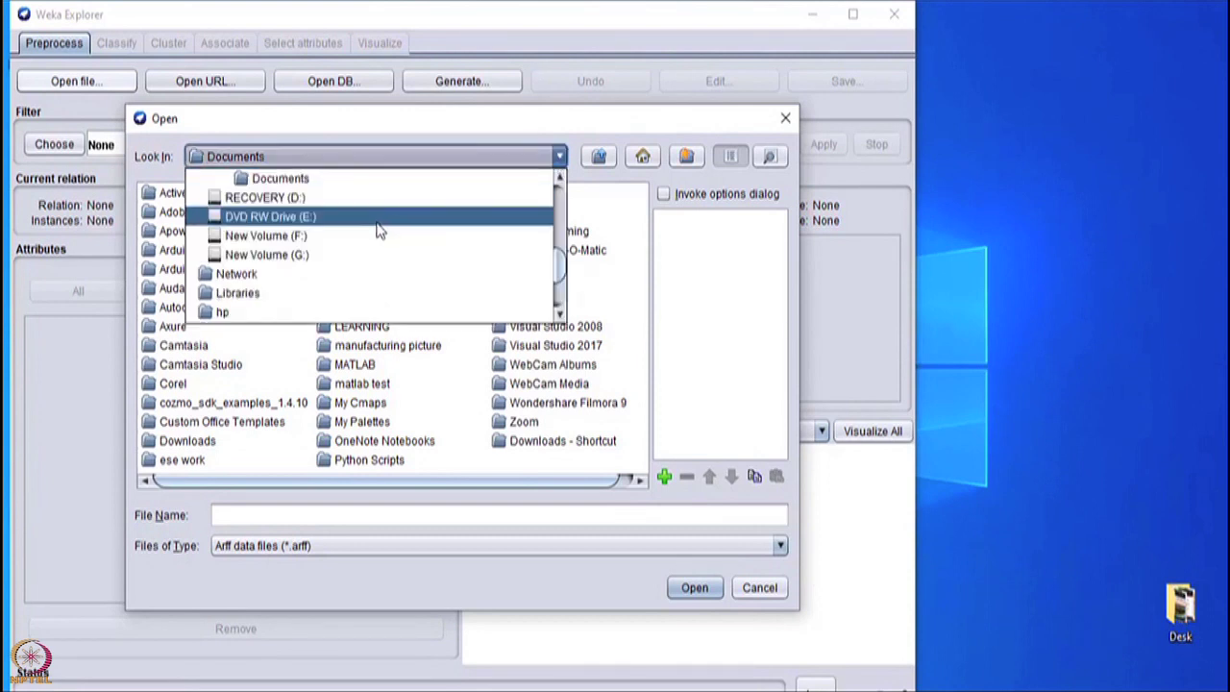
{"action": "left_click_drag", "start_coordinate": [567, 276], "coordinate": [567, 247]}
{"action": "left_click", "coordinate": [289, 240]}
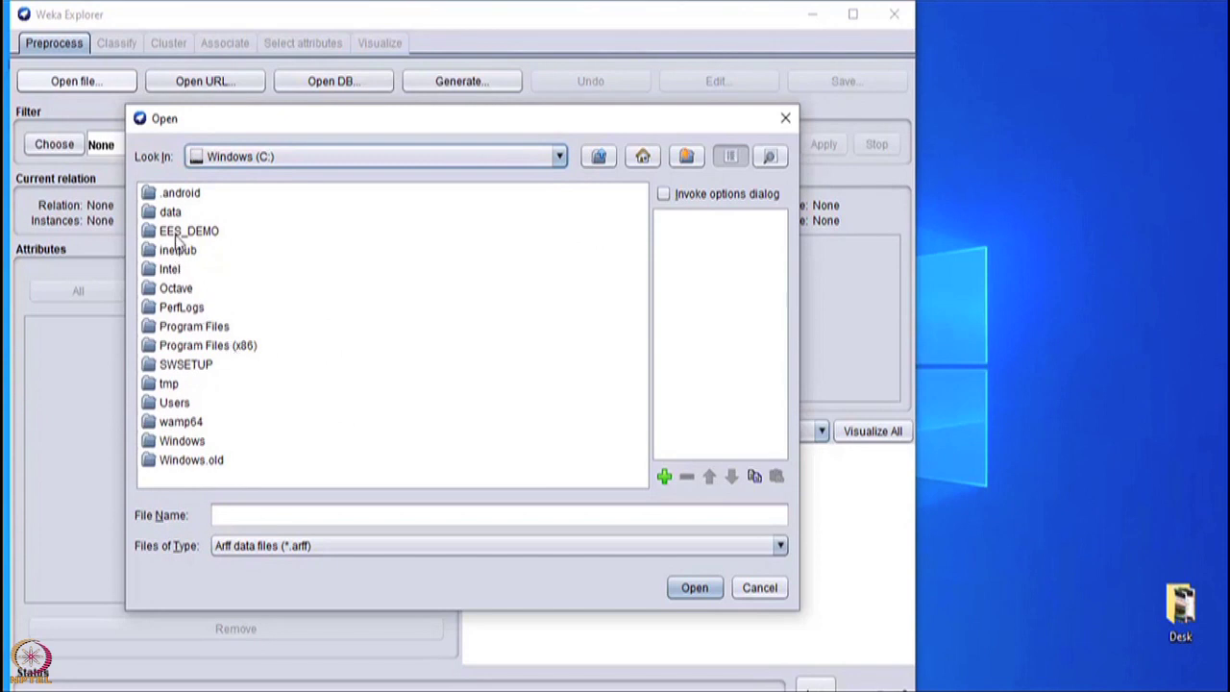
{"action": "double_click", "coordinate": [195, 328]}
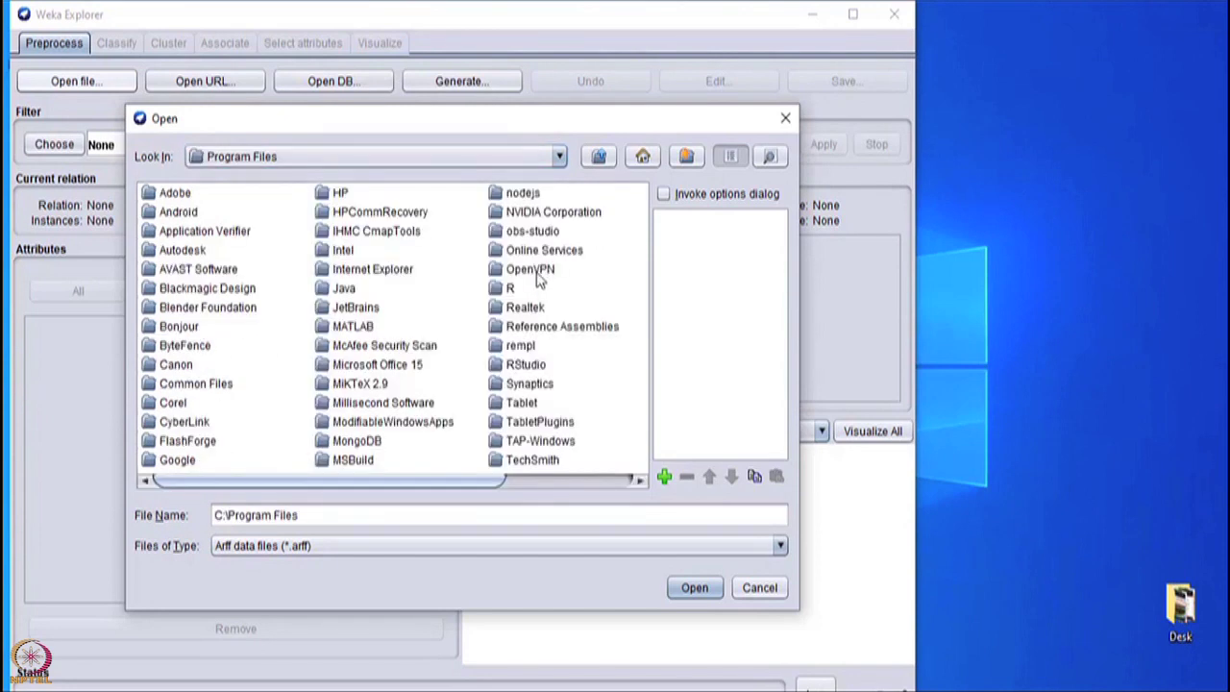
{"action": "left_click", "coordinate": [531, 269]}
{"action": "key", "text": "w"}
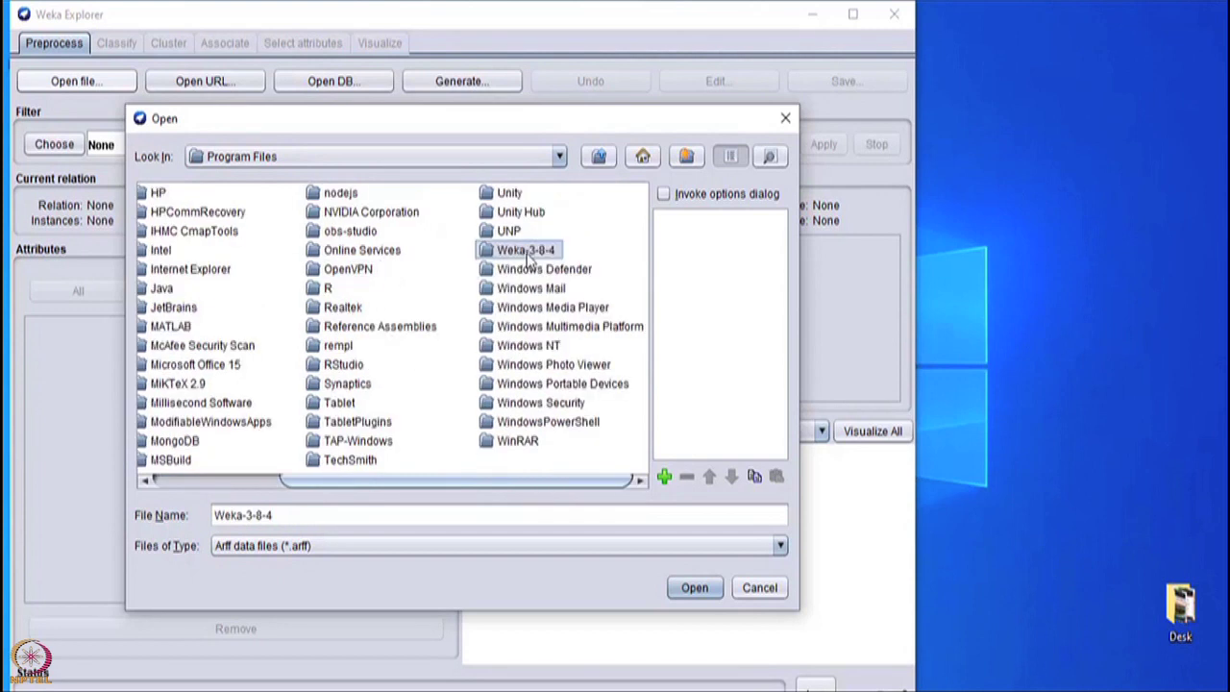
{"action": "key", "text": "Return"}
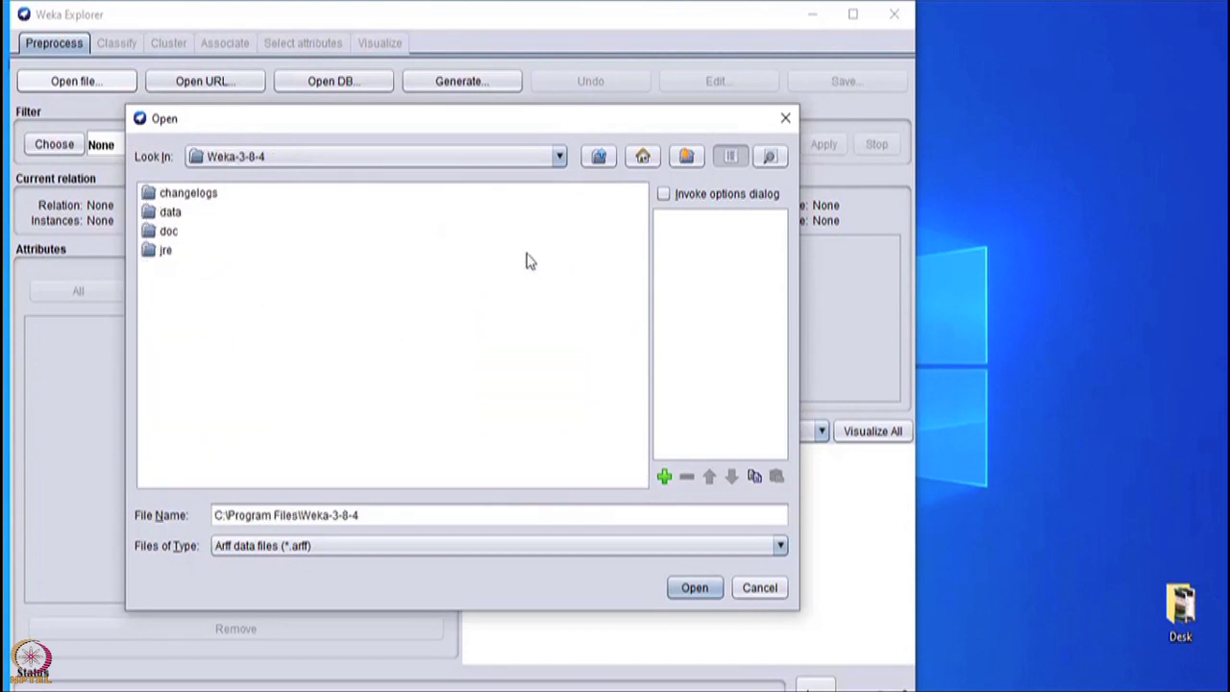
{"action": "double_click", "coordinate": [170, 214]}
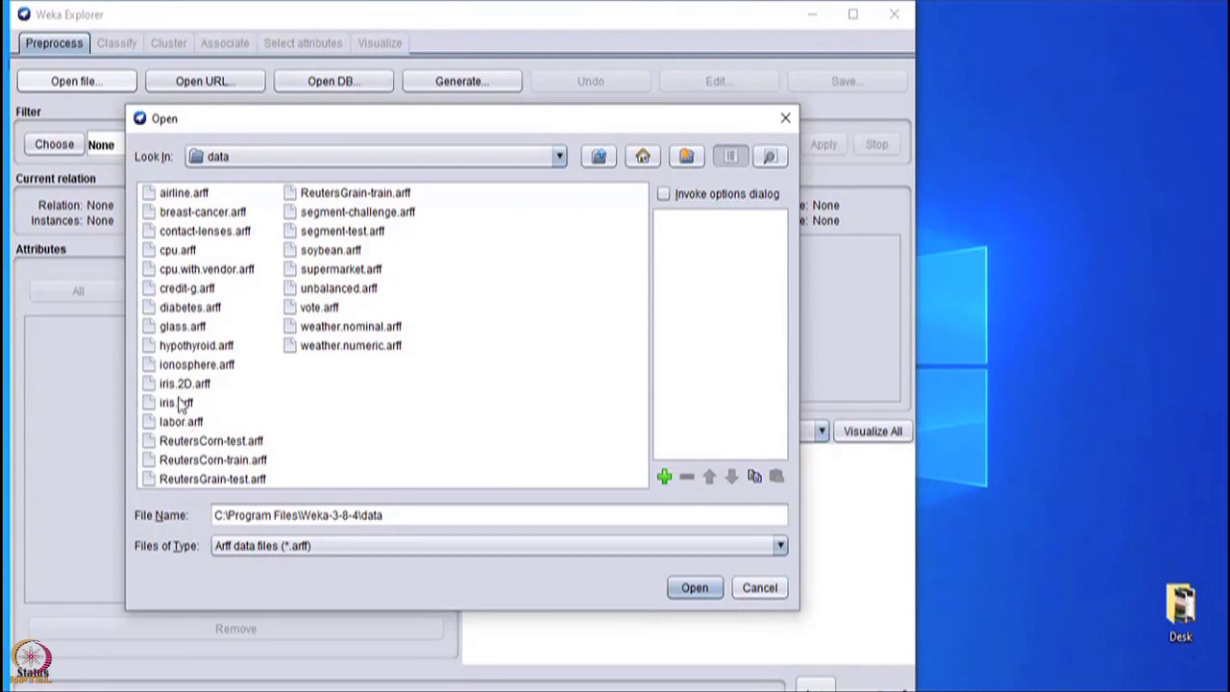
{"action": "double_click", "coordinate": [176, 404]}
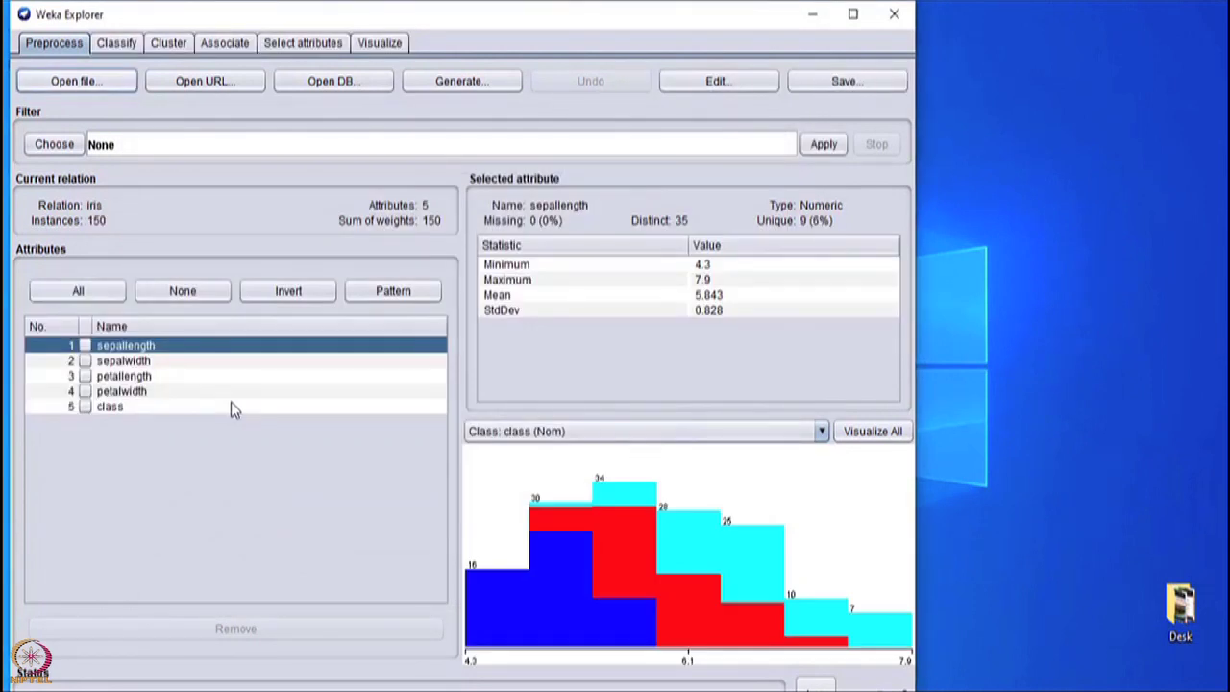
Step: Maximize the Explorer and, on Classify, expand the bayes, lazy and trees classifier groups
{"action": "left_click", "coordinate": [855, 16]}
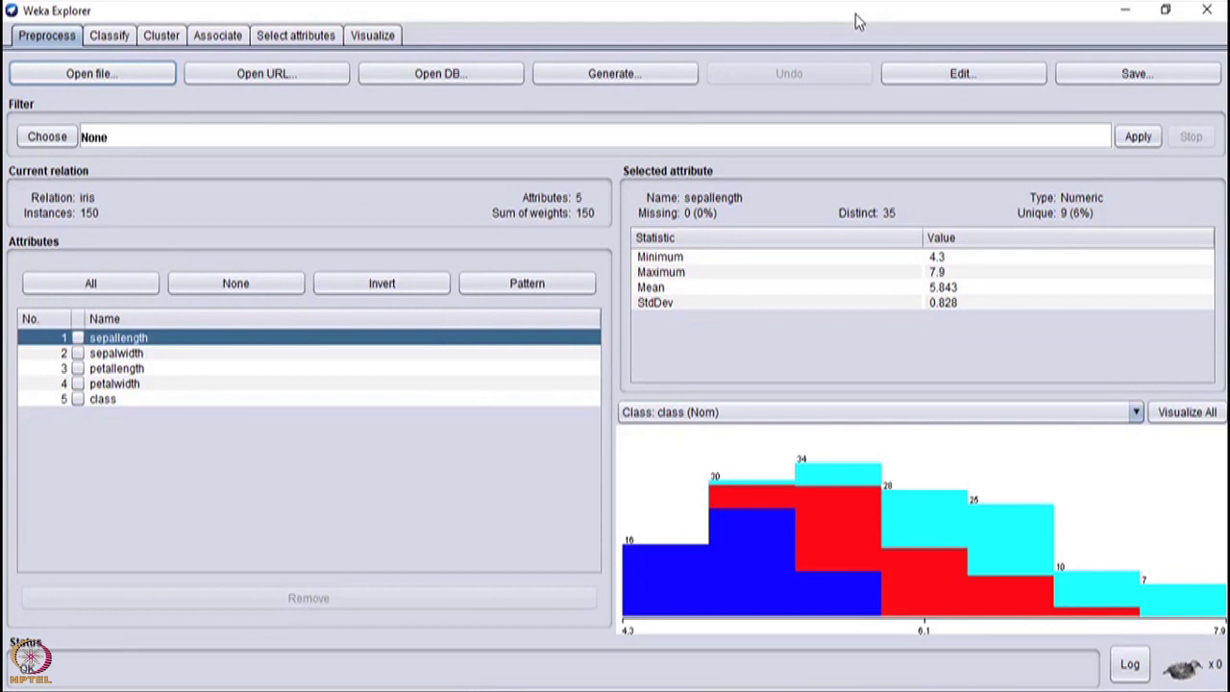
{"action": "left_click", "coordinate": [110, 41]}
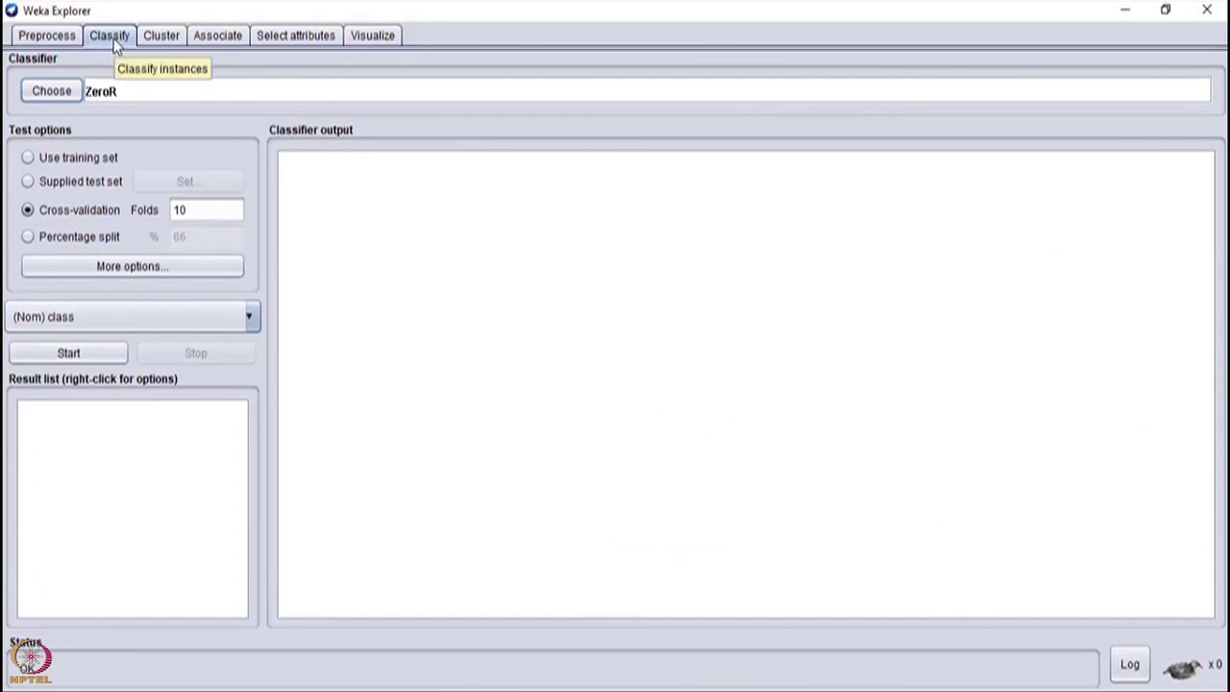
{"action": "left_click", "coordinate": [53, 93]}
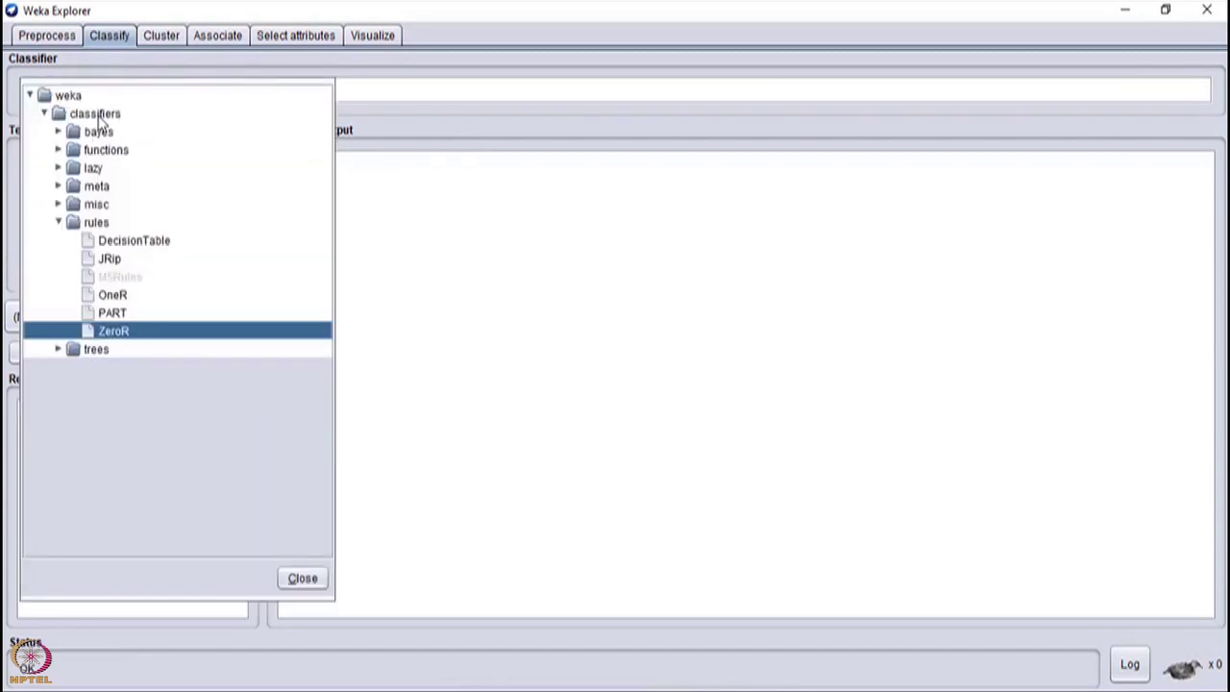
{"action": "left_click", "coordinate": [60, 133]}
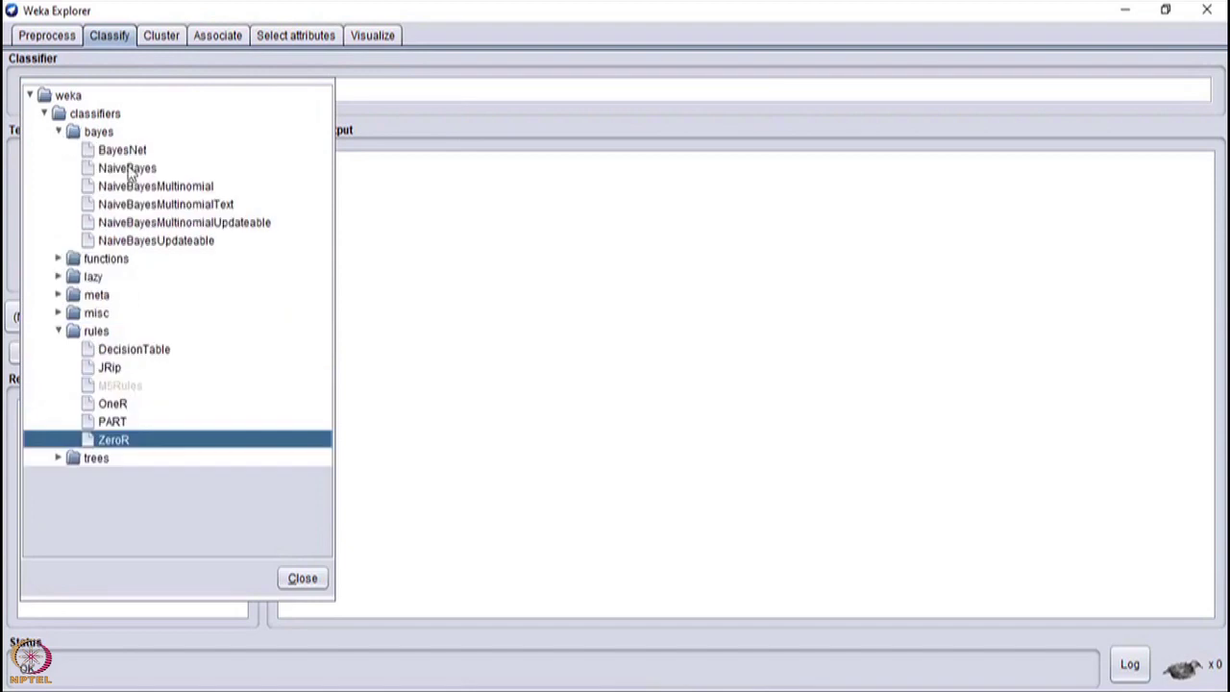
{"action": "left_click", "coordinate": [58, 277]}
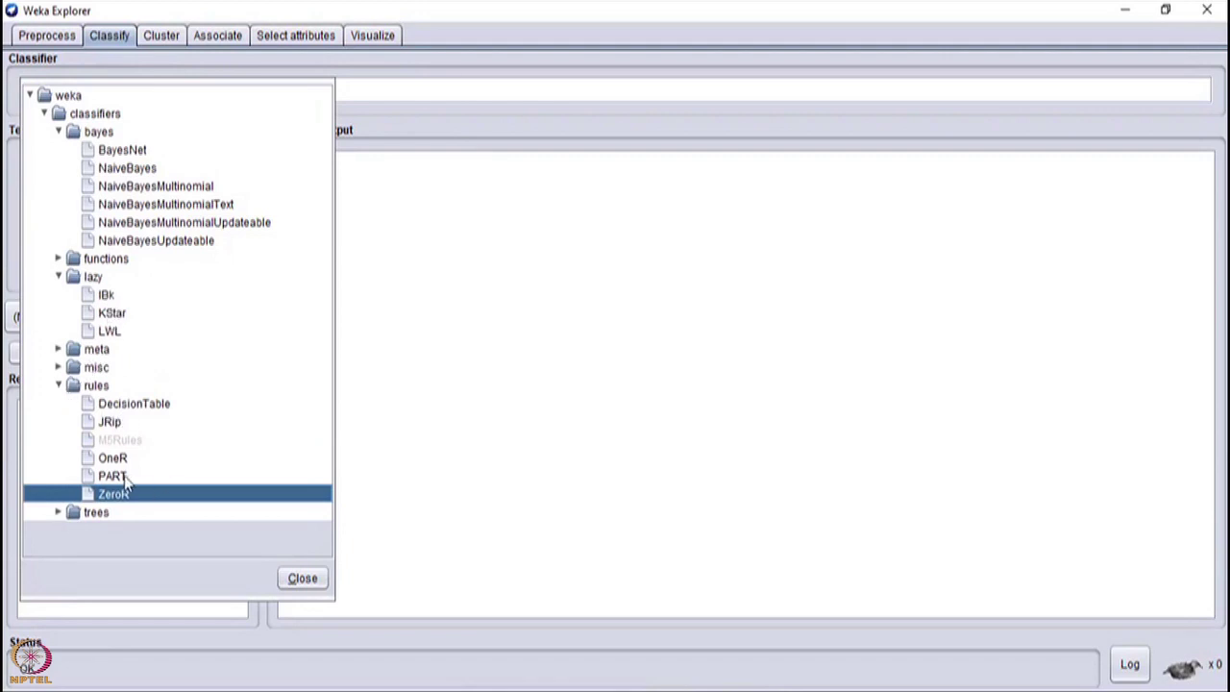
{"action": "mouse_move", "coordinate": [125, 496]}
{"action": "left_click", "coordinate": [59, 512]}
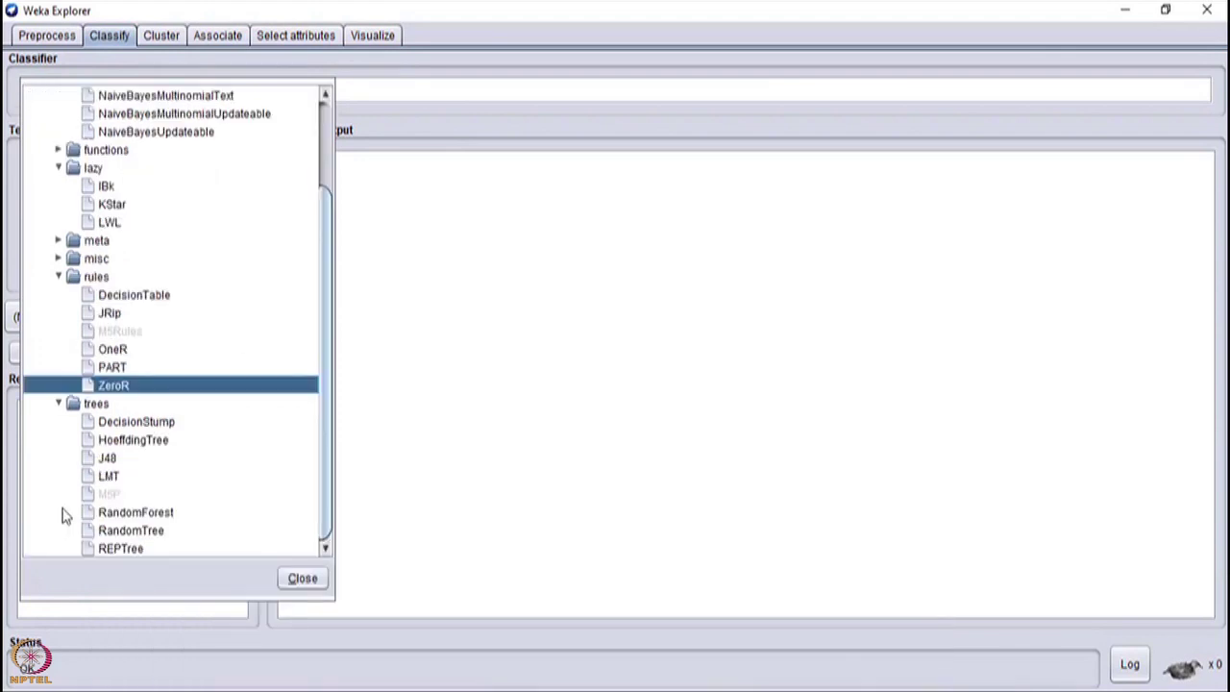
{"action": "mouse_move", "coordinate": [112, 467]}
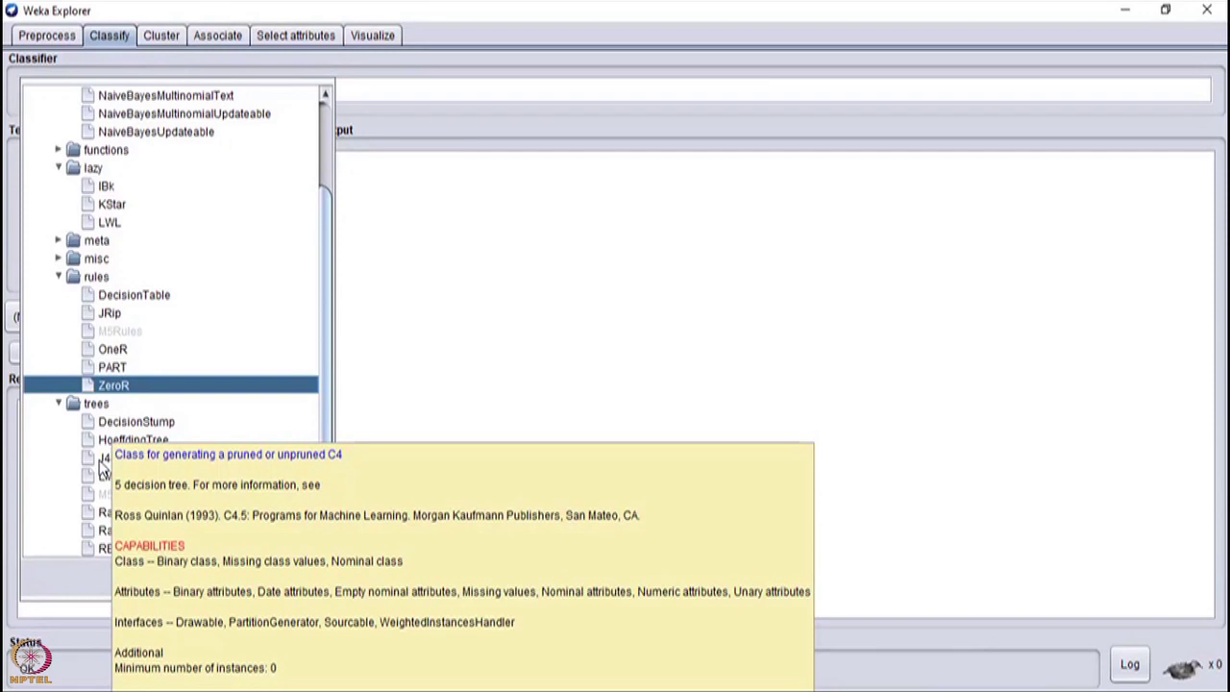
Step: Pick J48 (-C 0.25 -M 2) as the classifier, tested on a 66% percentage split
{"action": "left_click", "coordinate": [93, 467]}
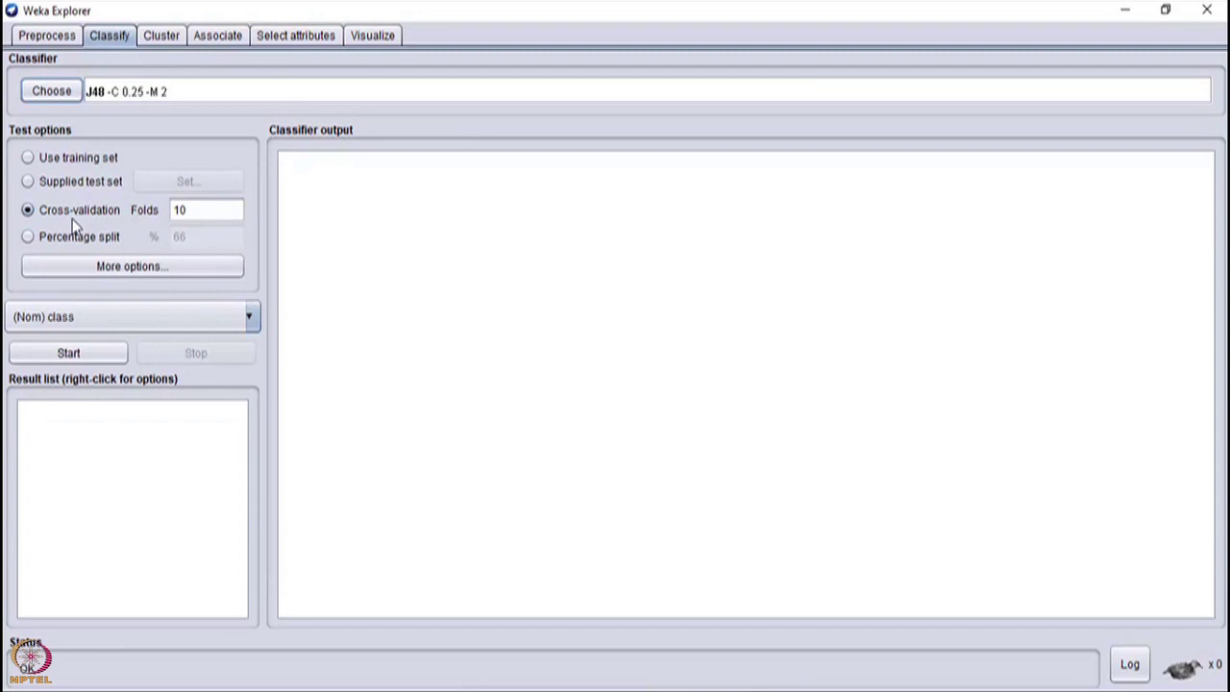
{"action": "left_click", "coordinate": [32, 238]}
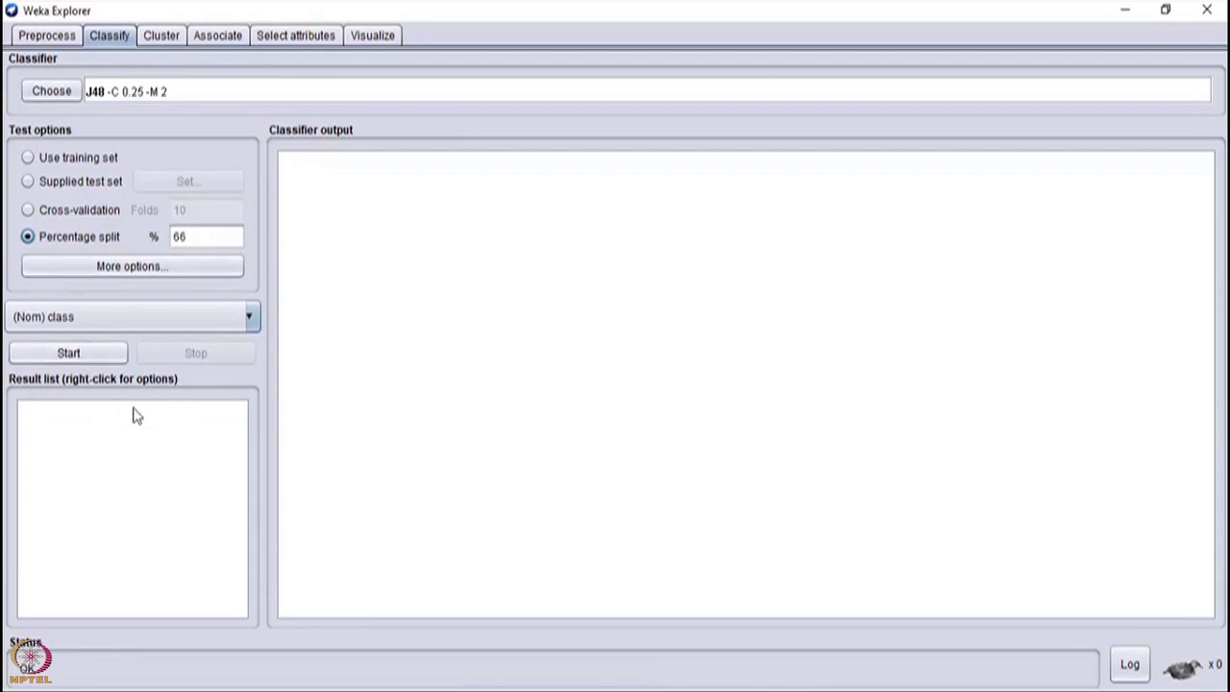
Step: Run J48 on iris: 96.0784% correct (49 of 51), kappa 0.9408, with confusion matrix
{"action": "left_click", "coordinate": [77, 354]}
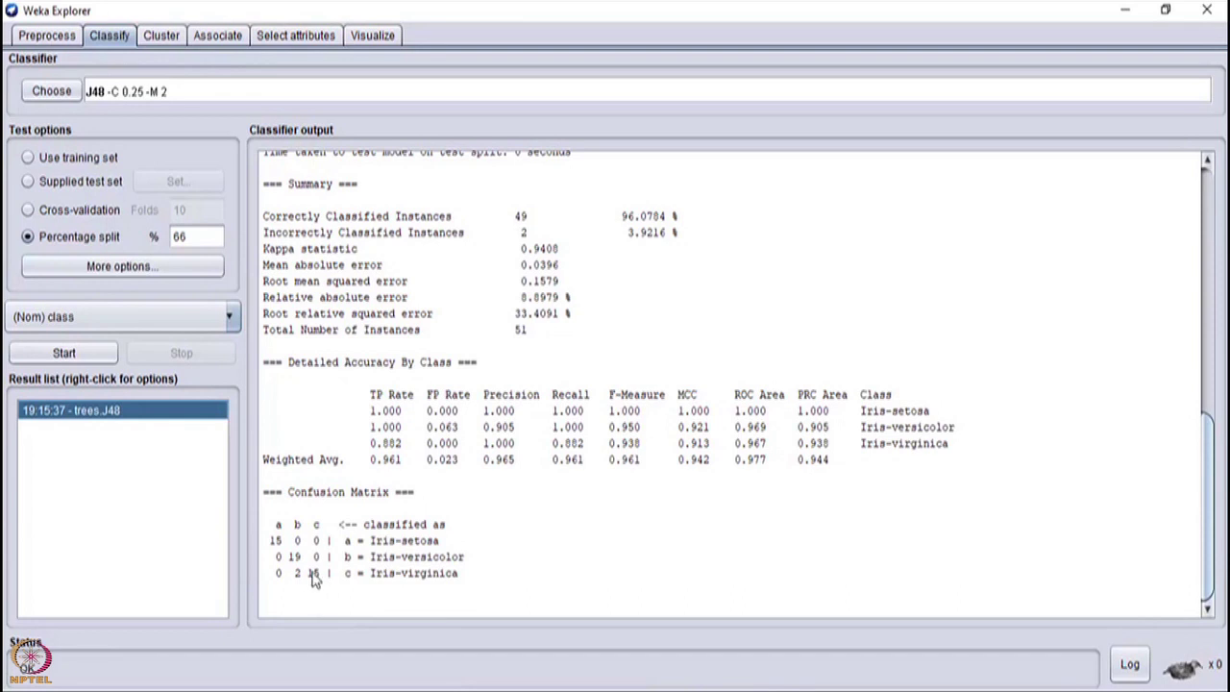
{"action": "left_click", "coordinate": [325, 579]}
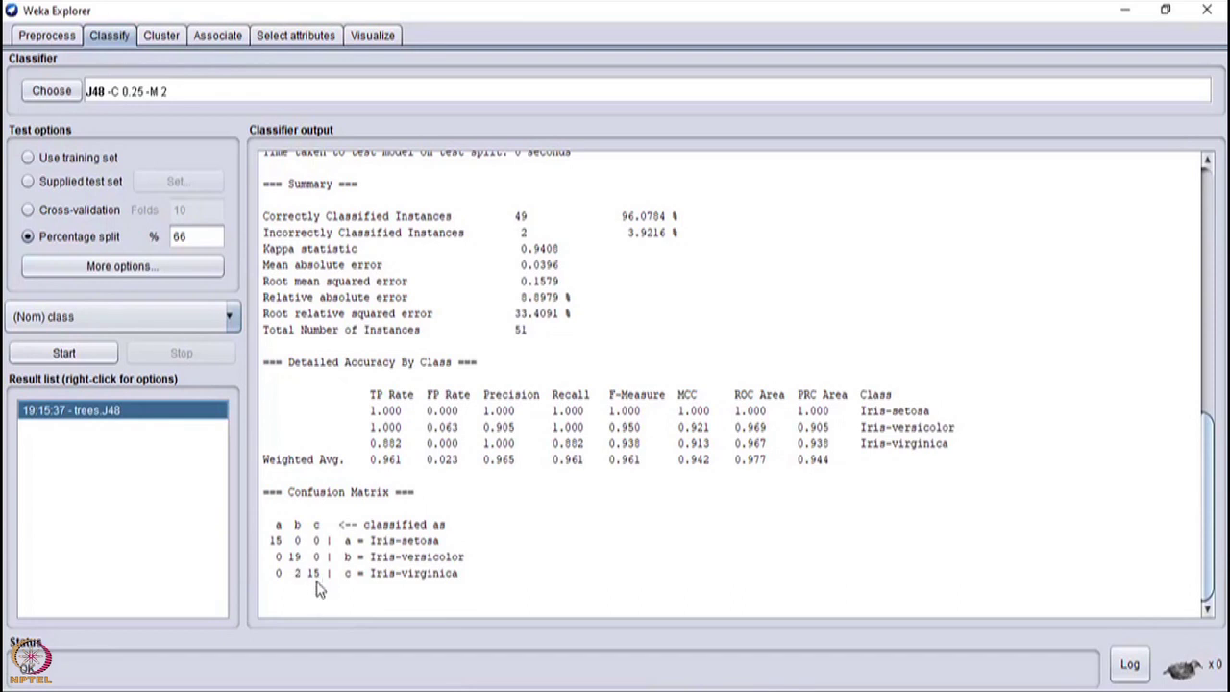